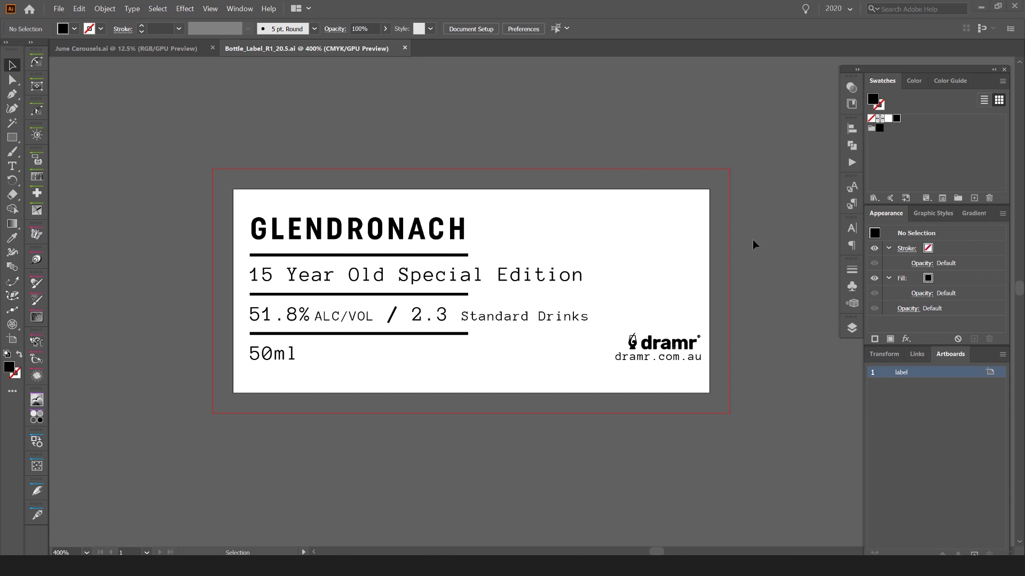
Centre the label in view and leave all its objects deselected
{"action": "key", "text": "ctrl+a"}
{"action": "scroll", "coordinate": [437, 201], "scroll_direction": "down", "scroll_amount": 1}
{"action": "left_click_drag", "start_coordinate": [469, 171], "coordinate": [461, 193]}
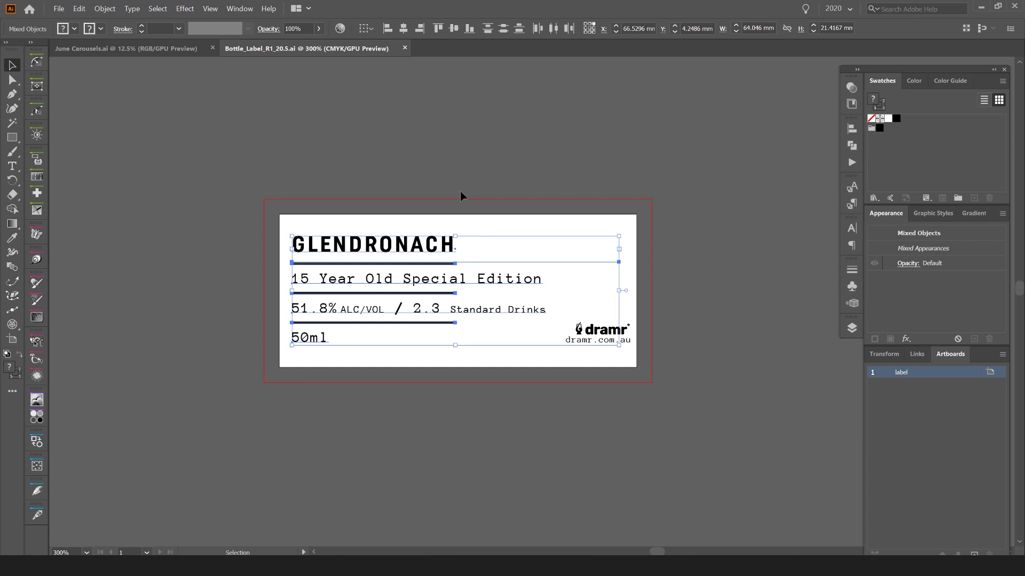
{"action": "left_click", "coordinate": [460, 192]}
{"action": "key", "text": "ctrl+a"}
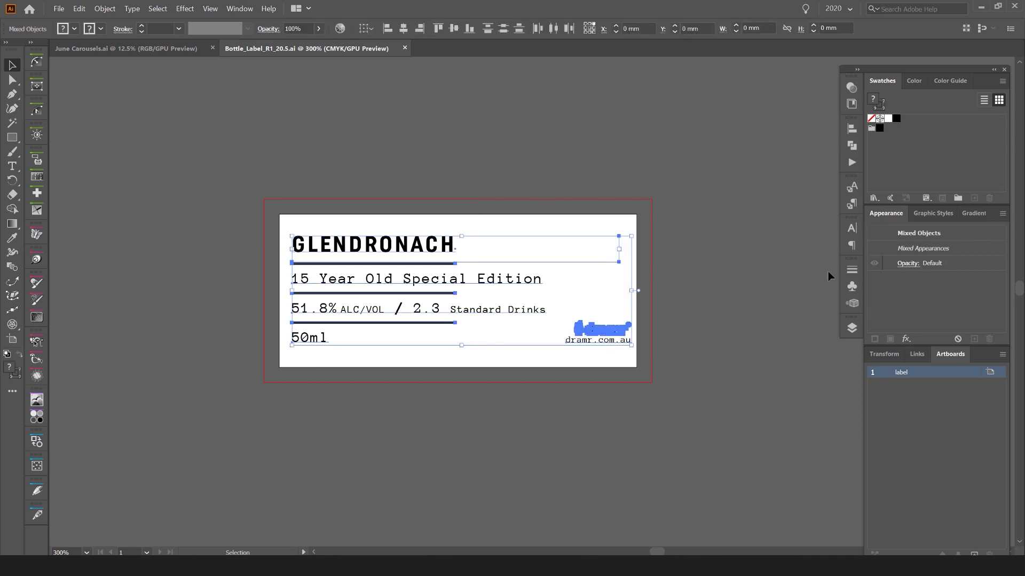
{"action": "key", "text": "ctrl+shift+a"}
{"action": "left_click", "coordinate": [421, 282]}
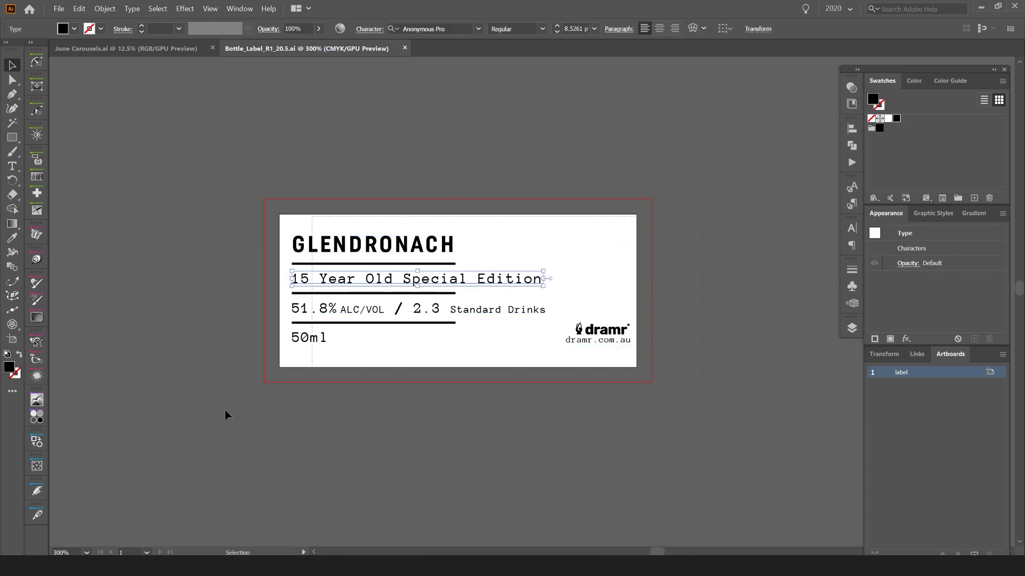
{"action": "key", "text": "ctrl+a"}
{"action": "left_click", "coordinate": [430, 200]}
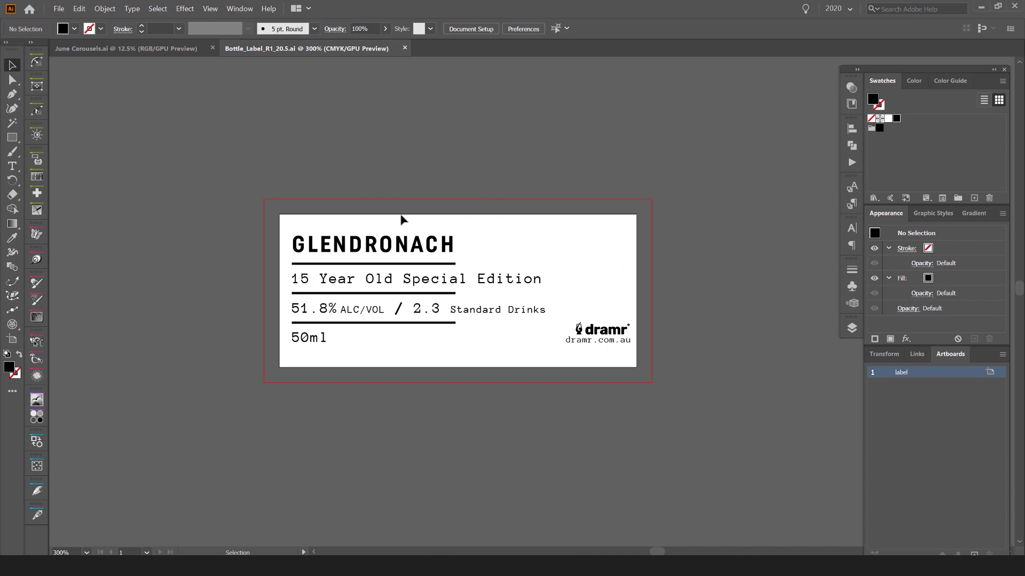
{"action": "key", "text": "ctrl+a"}
{"action": "left_click", "coordinate": [435, 207]}
Choose Export As from the File > Export menu
{"action": "left_click", "coordinate": [56, 9]}
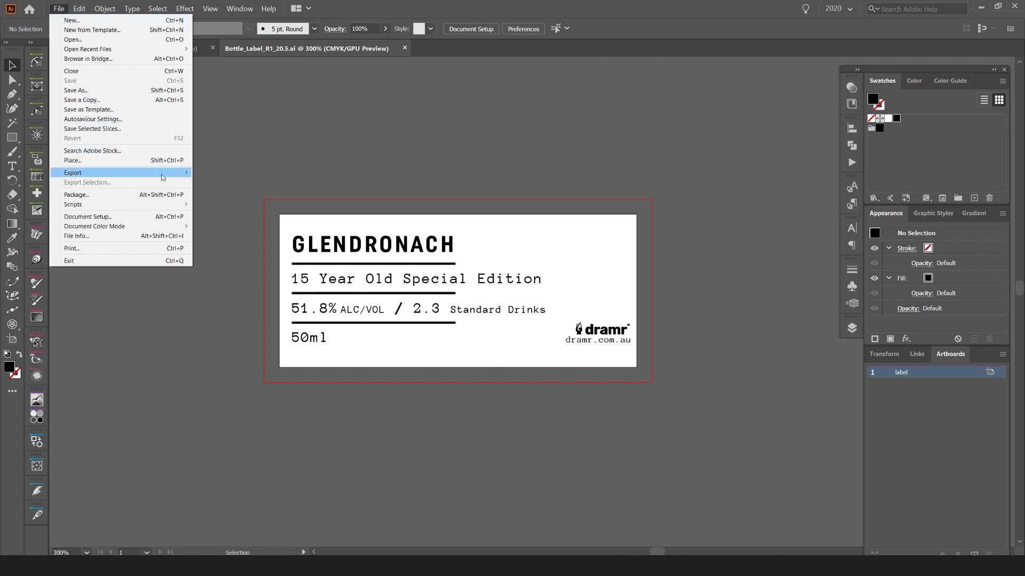
{"action": "mouse_move", "coordinate": [168, 175]}
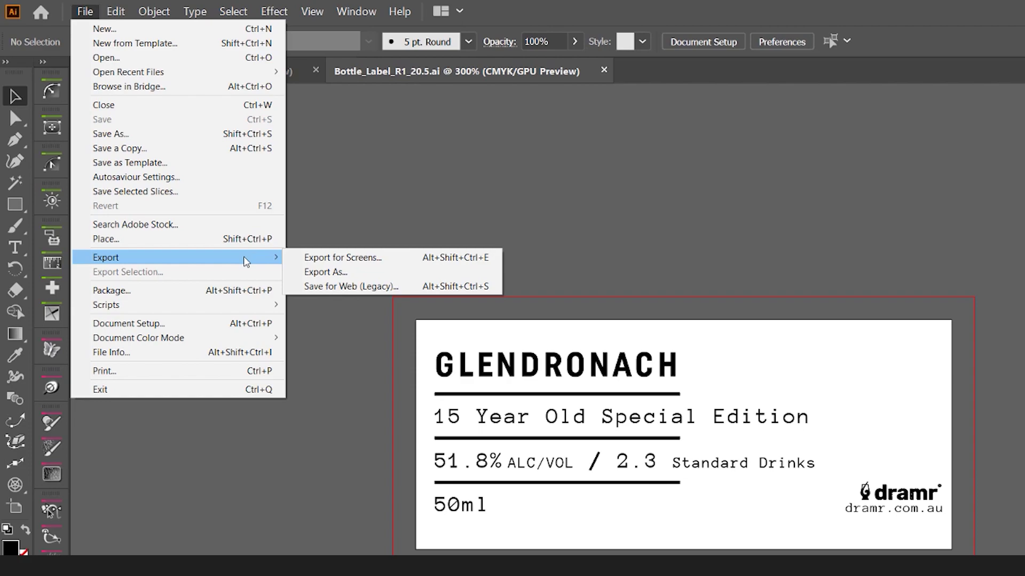
{"action": "left_click", "coordinate": [333, 272]}
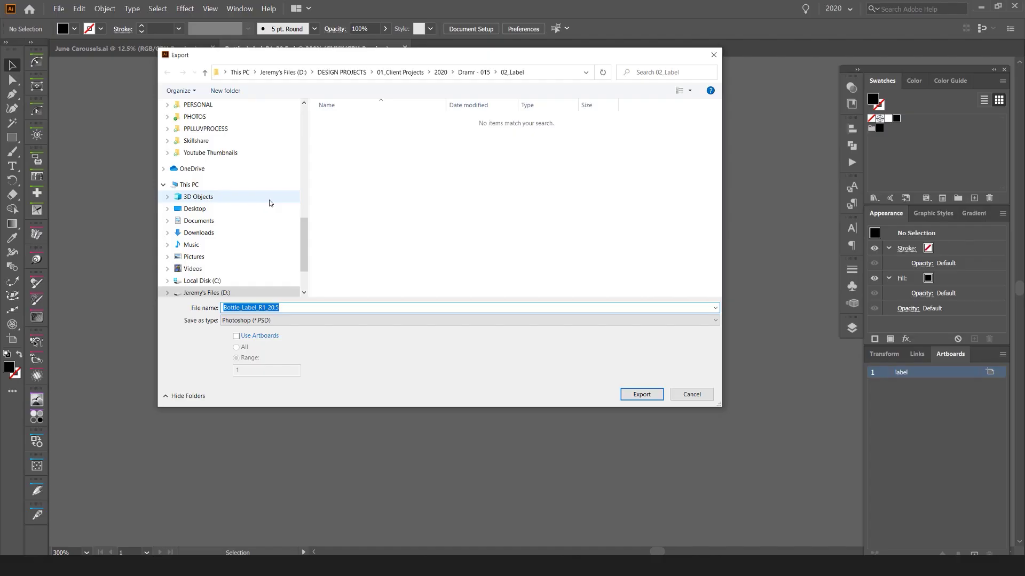
Keep Photoshop (*.PSD) as the format and rename the file Bottle_Label PSD
{"action": "left_click", "coordinate": [293, 322]}
{"action": "left_click", "coordinate": [293, 324]}
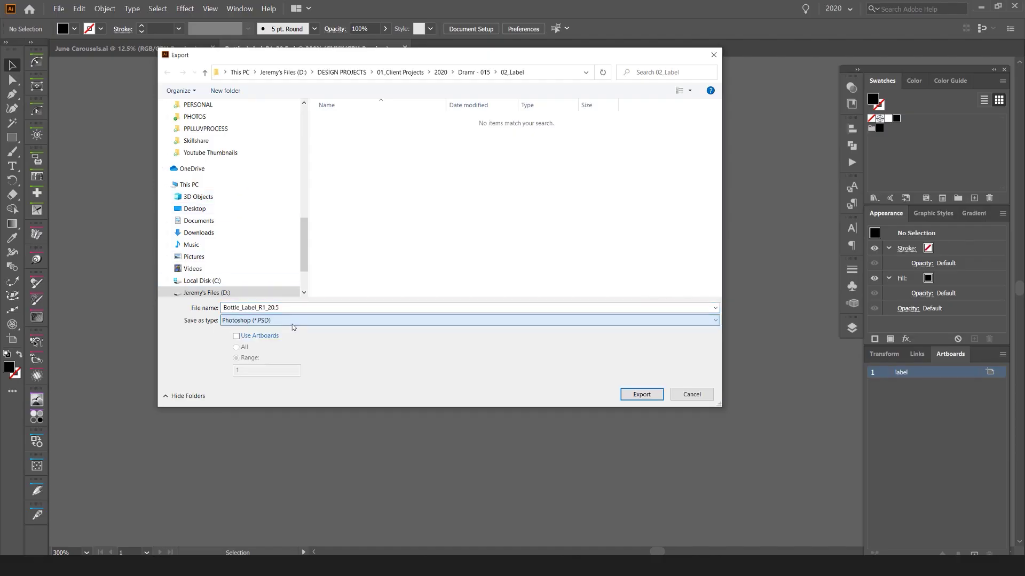
{"action": "left_click", "coordinate": [229, 322]}
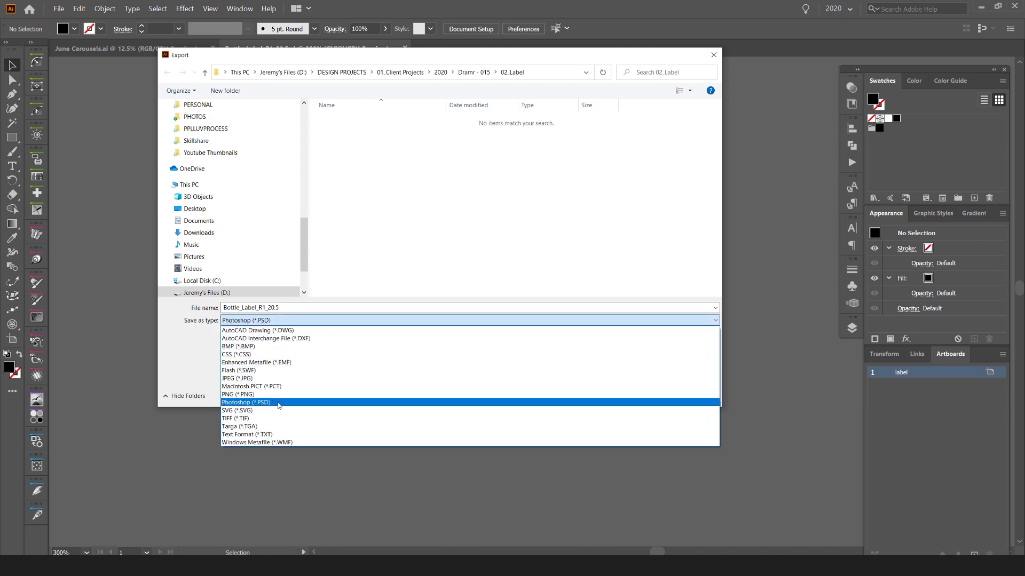
{"action": "left_click", "coordinate": [277, 321]}
{"action": "left_click_drag", "start_coordinate": [327, 308], "coordinate": [262, 308]}
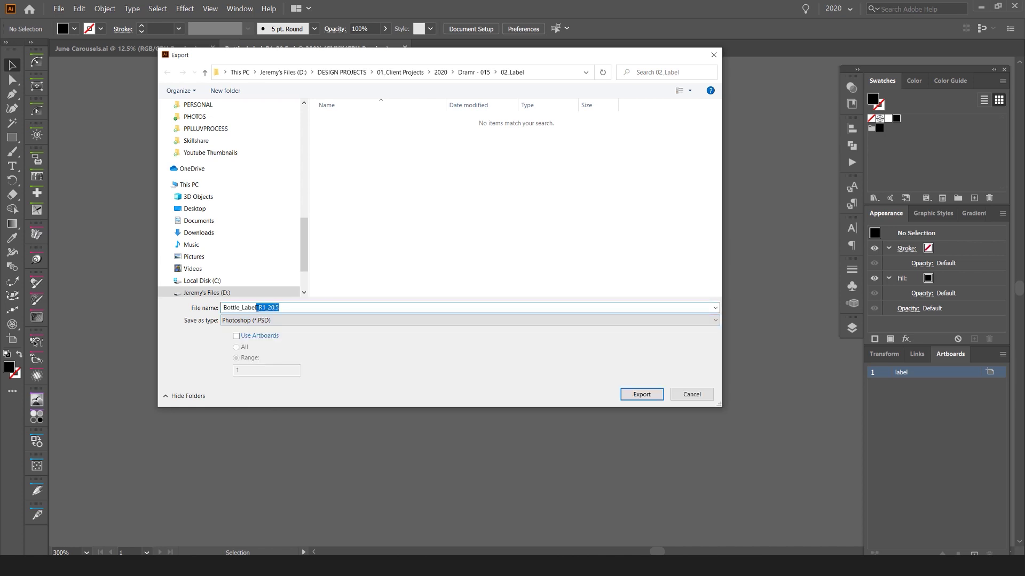
{"action": "key", "text": "BackSpace"}
Choose the Desktop as the destination folder and export
{"action": "scroll", "coordinate": [251, 222], "scroll_direction": "up", "scroll_amount": 10}
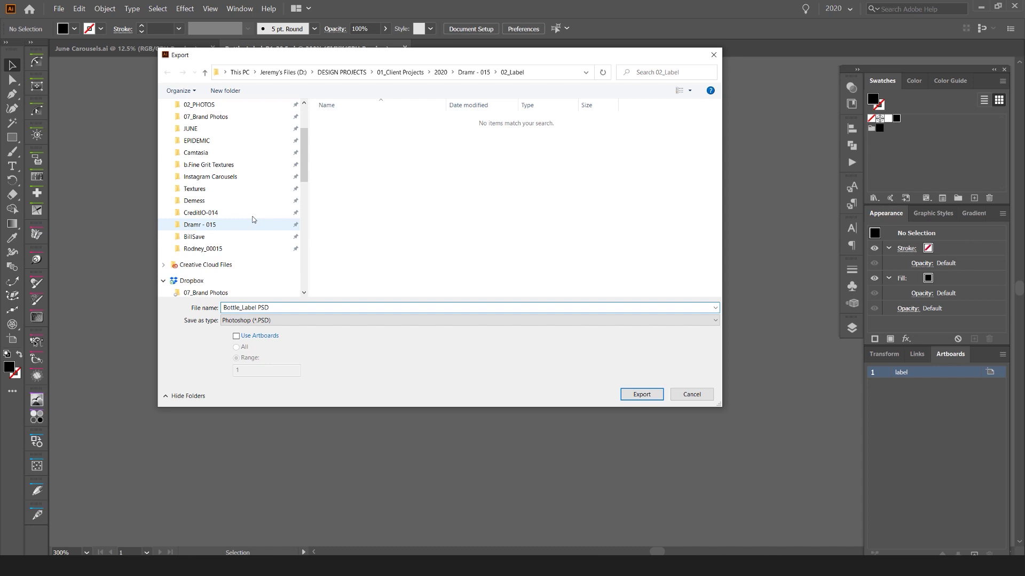
{"action": "left_click", "coordinate": [228, 125]}
{"action": "scroll", "coordinate": [213, 160], "scroll_direction": "down", "scroll_amount": 8}
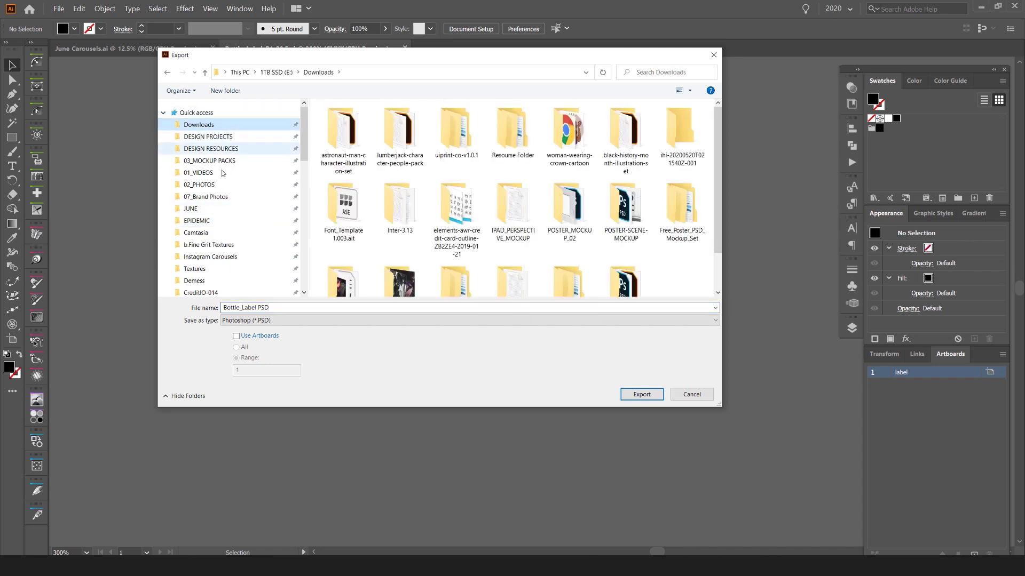
{"action": "left_click", "coordinate": [198, 160]}
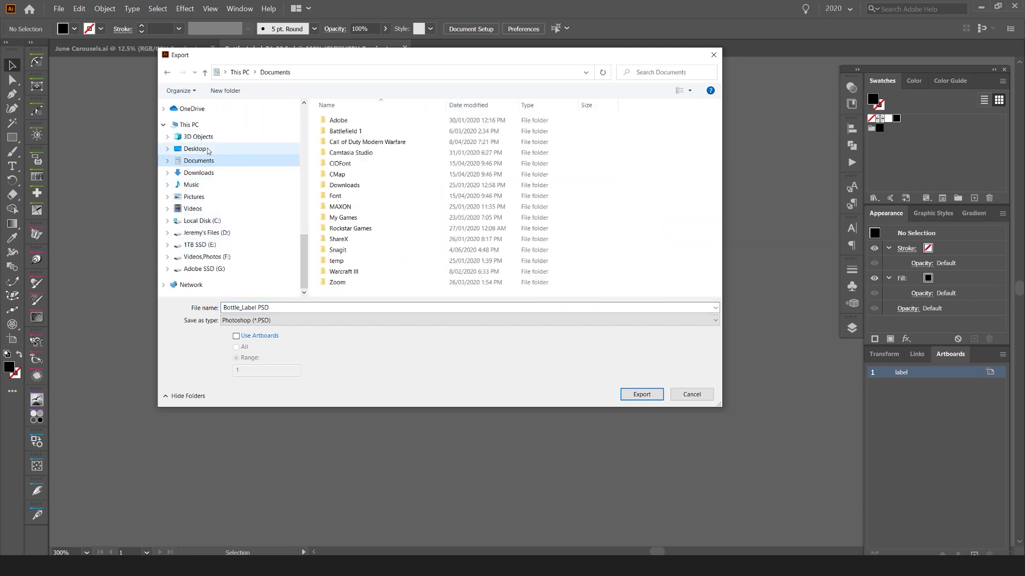
{"action": "left_click", "coordinate": [195, 149]}
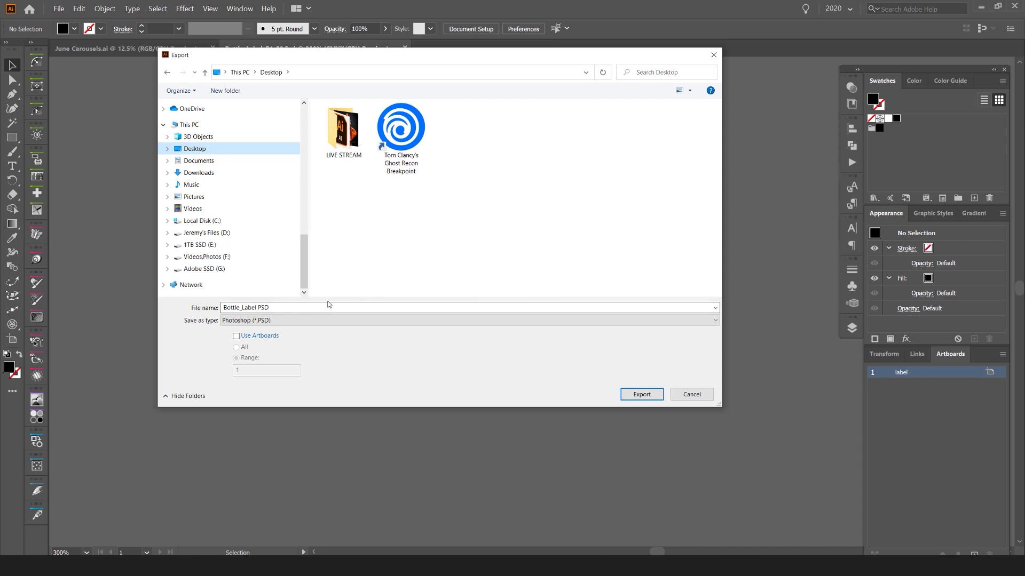
{"action": "left_click", "coordinate": [640, 395]}
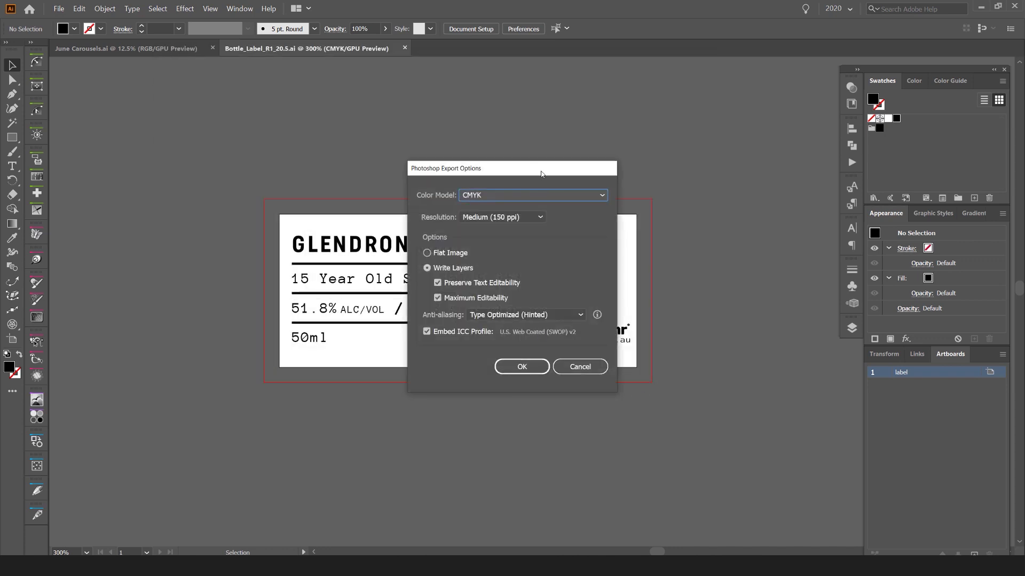
Keep CMYK colour and set the export resolution to High (300 ppi)
{"action": "left_click_drag", "start_coordinate": [526, 177], "coordinate": [477, 178]}
{"action": "left_click", "coordinate": [458, 204]}
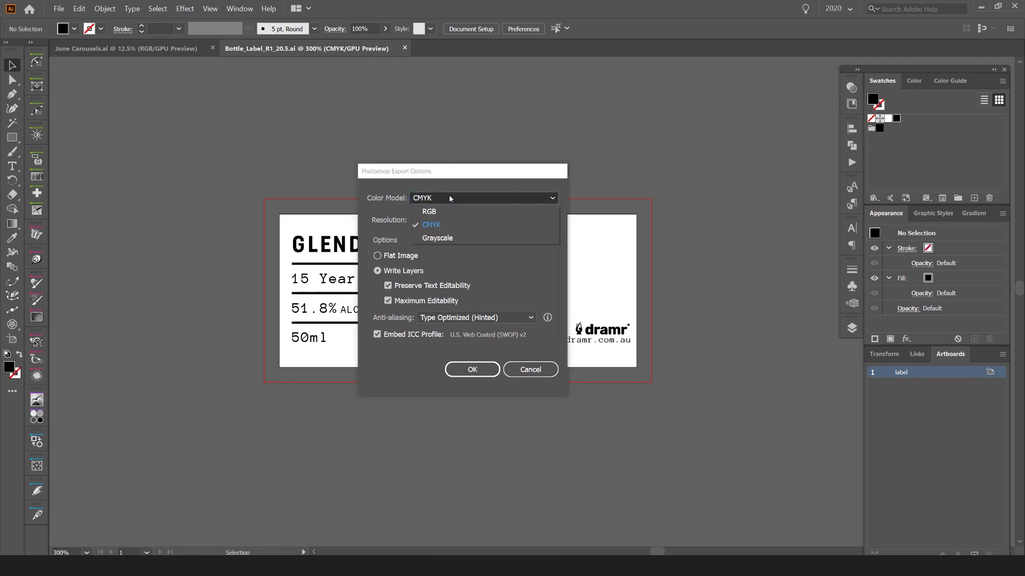
{"action": "left_click", "coordinate": [450, 194]}
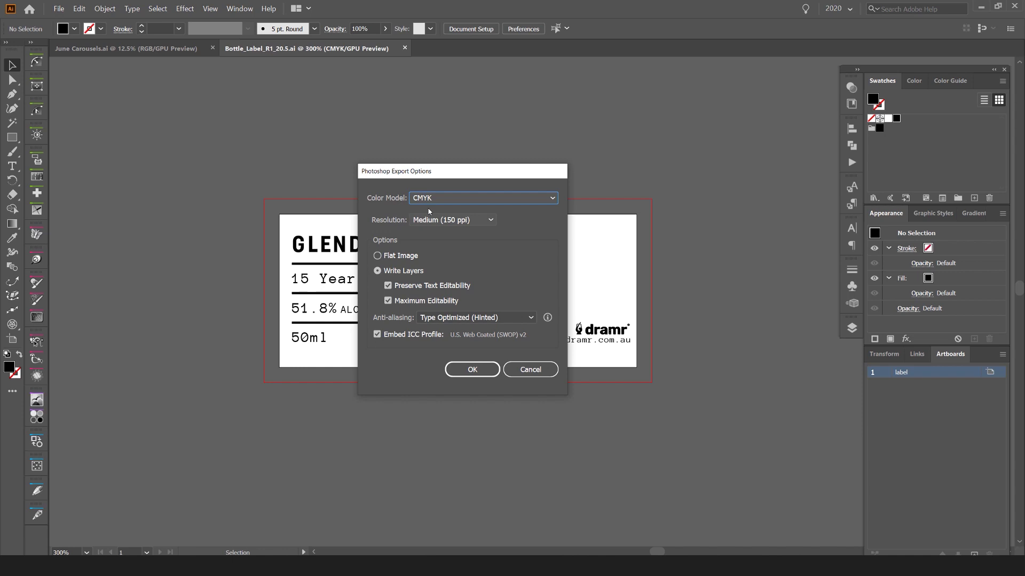
{"action": "left_click", "coordinate": [439, 218]}
{"action": "left_click", "coordinate": [465, 225]}
{"action": "left_click", "coordinate": [443, 220]}
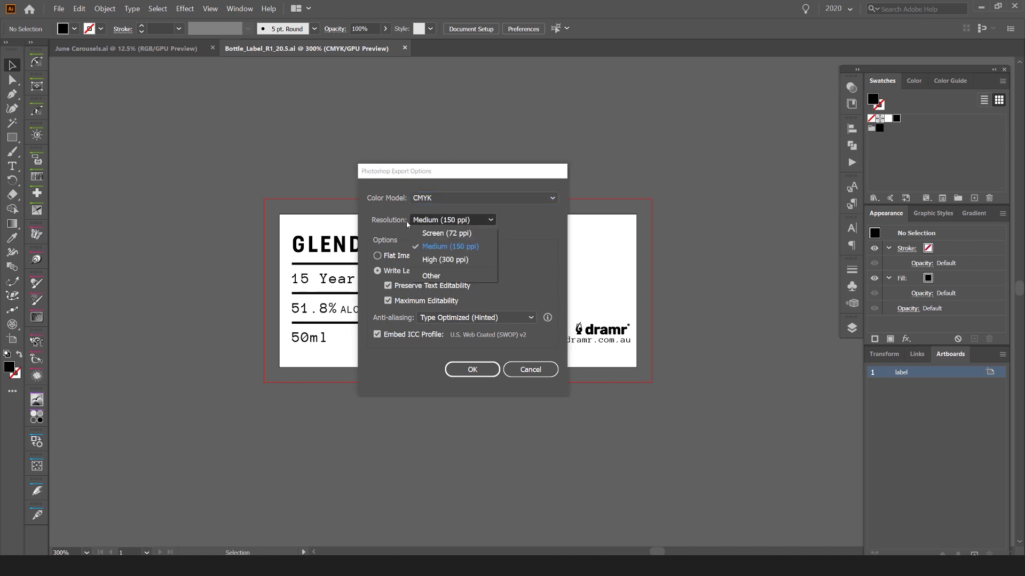
{"action": "left_click", "coordinate": [446, 260]}
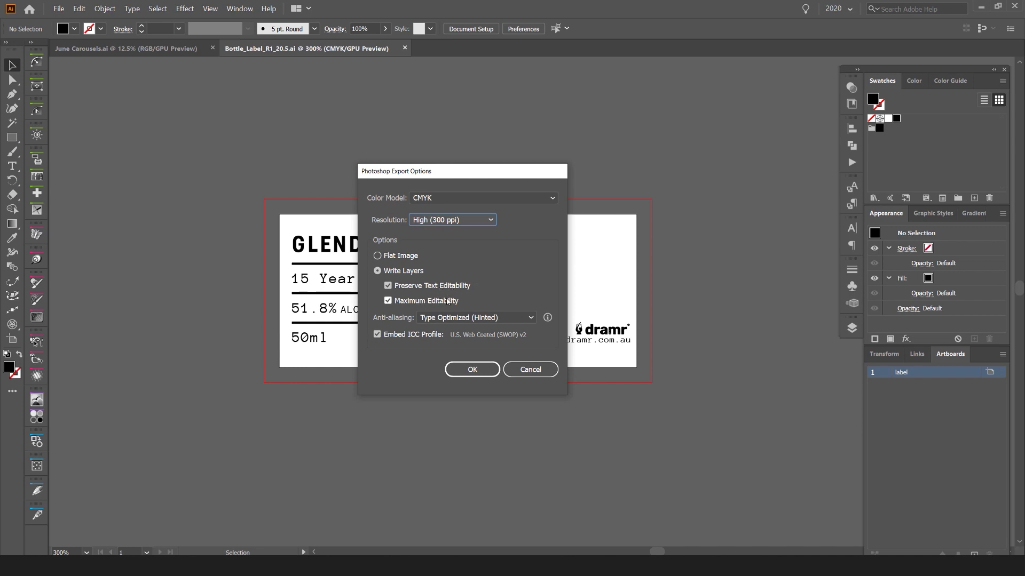
Keep Type Optimized (Hinted) anti-aliasing and ICC embedding, confirm, then open Bottle_Label PSD in Photoshop
{"action": "left_click", "coordinate": [454, 317]}
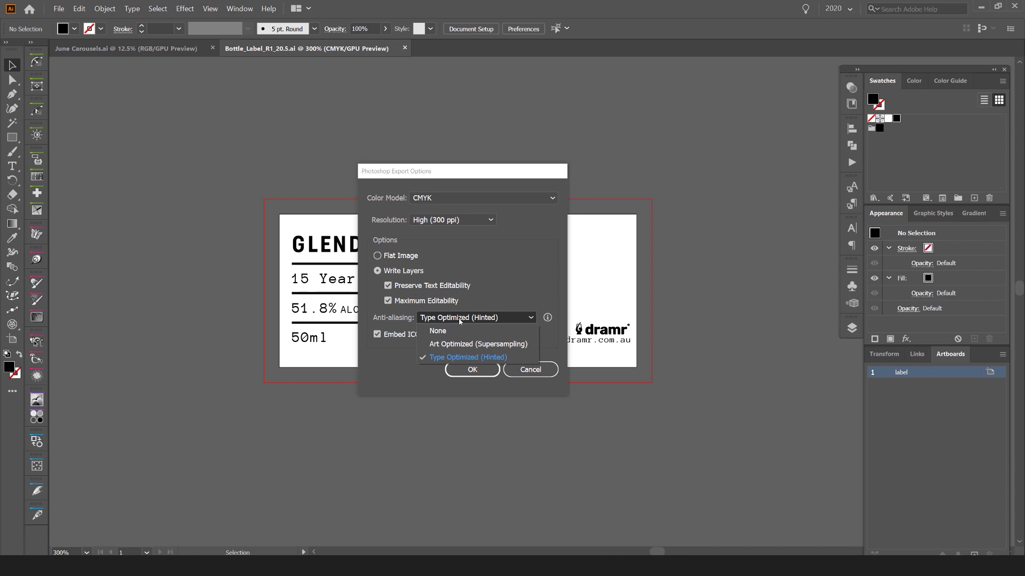
{"action": "left_click", "coordinate": [468, 359]}
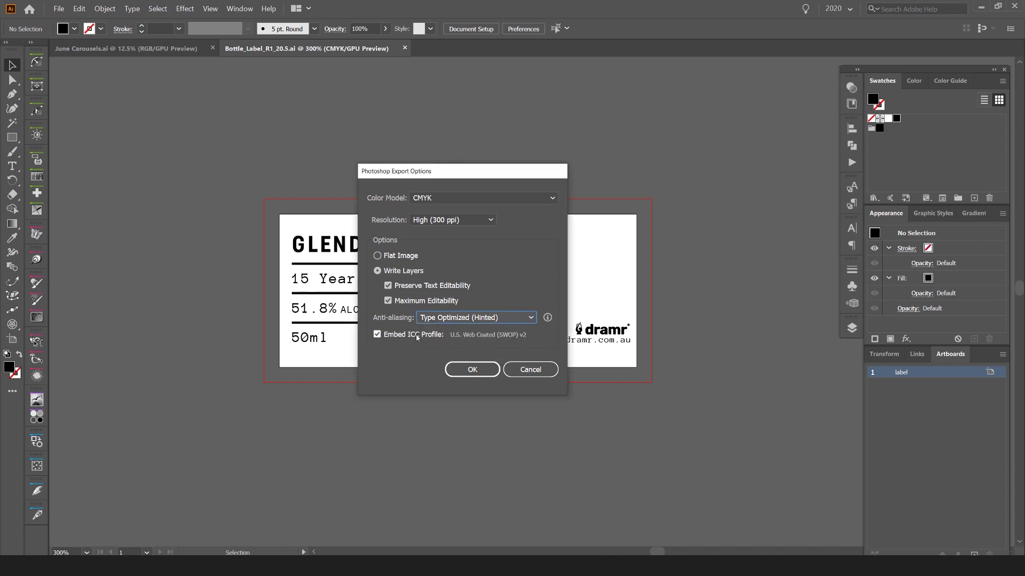
{"action": "left_click", "coordinate": [402, 338]}
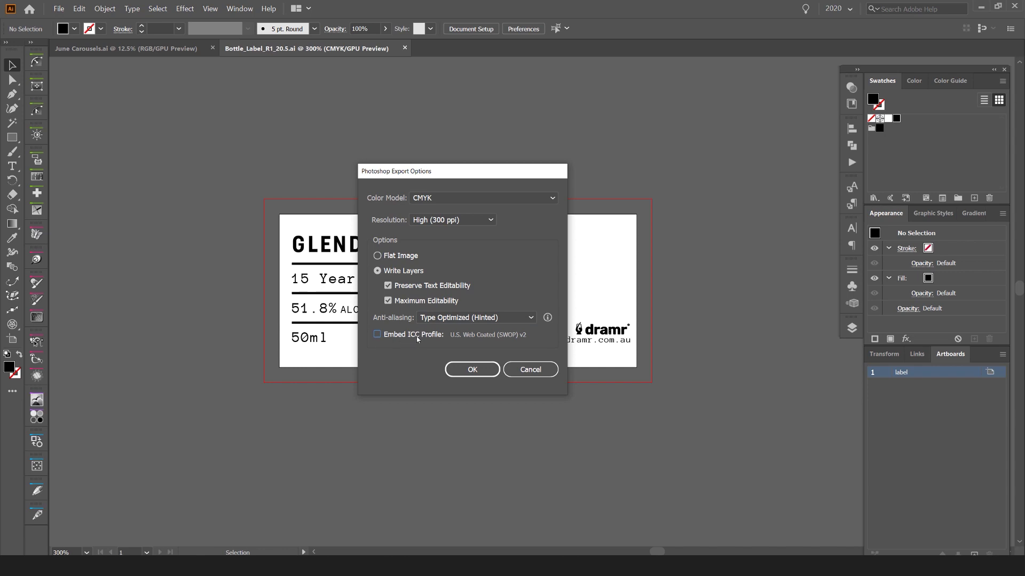
{"action": "left_click", "coordinate": [407, 340]}
{"action": "left_click", "coordinate": [473, 369]}
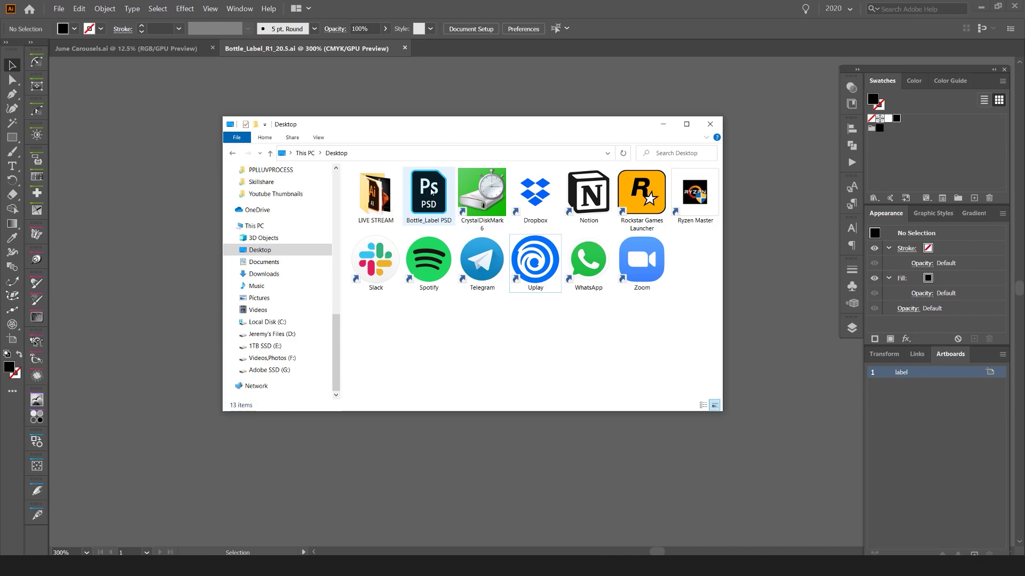
{"action": "double_click", "coordinate": [430, 192]}
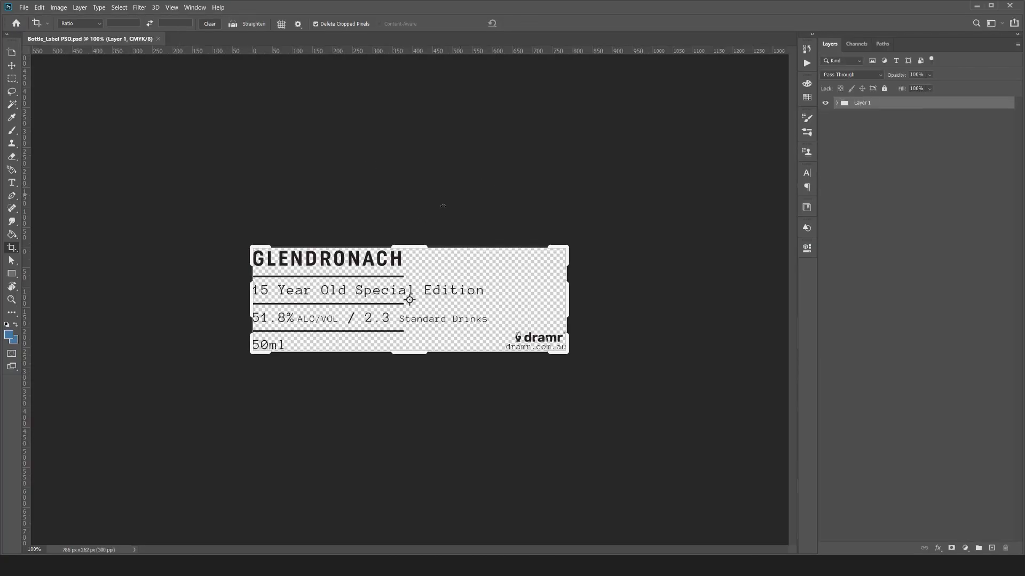
Apply the crop, expand Layer 1 to show its text and path layers, and zoom in
{"action": "left_click", "coordinate": [898, 210]}
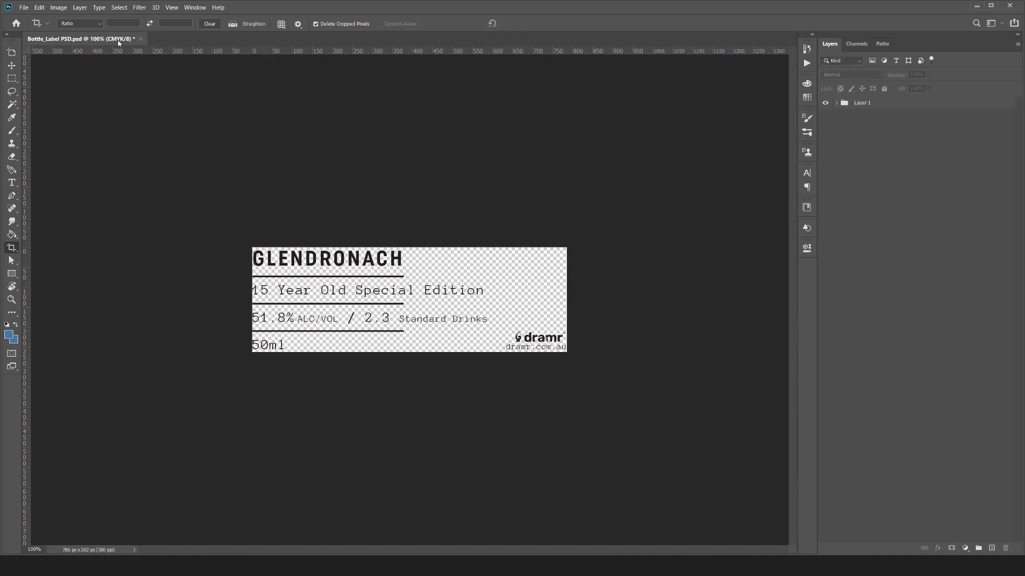
{"action": "left_click", "coordinate": [837, 104]}
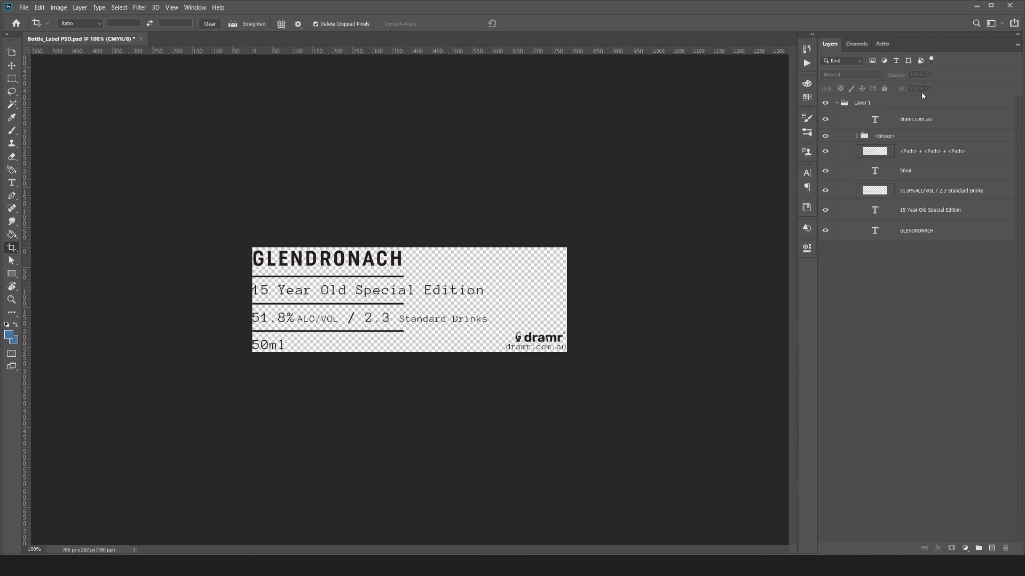
{"action": "key", "text": "ctrl+plus"}
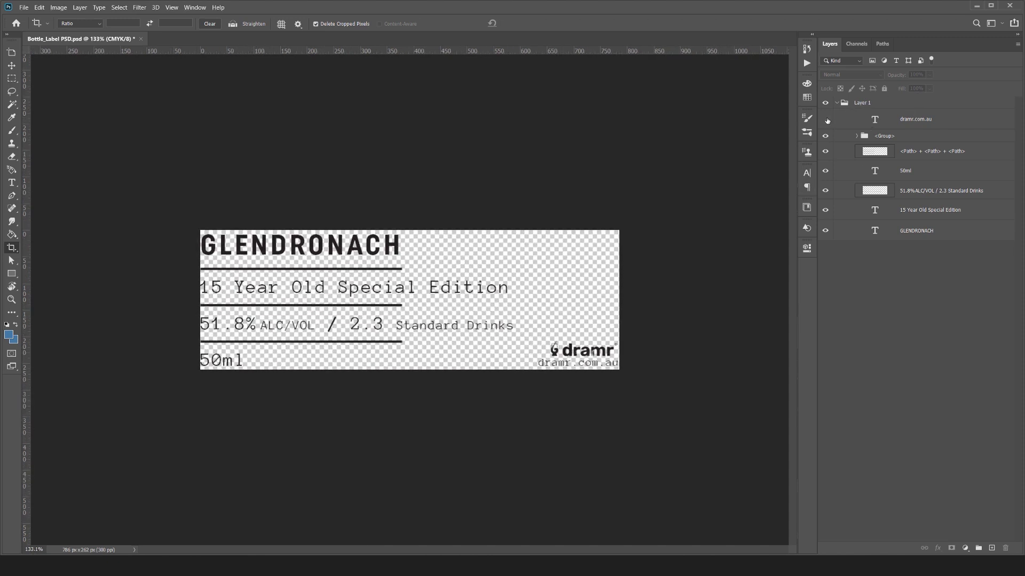
{"action": "mouse_move", "coordinate": [828, 121]}
{"action": "left_mouse_down"}
{"action": "mouse_move", "coordinate": [825, 230]}
{"action": "mouse_move", "coordinate": [825, 120]}
{"action": "left_mouse_up"}
{"action": "left_click", "coordinate": [825, 230]}
{"action": "key", "text": "ctrl+plus"}
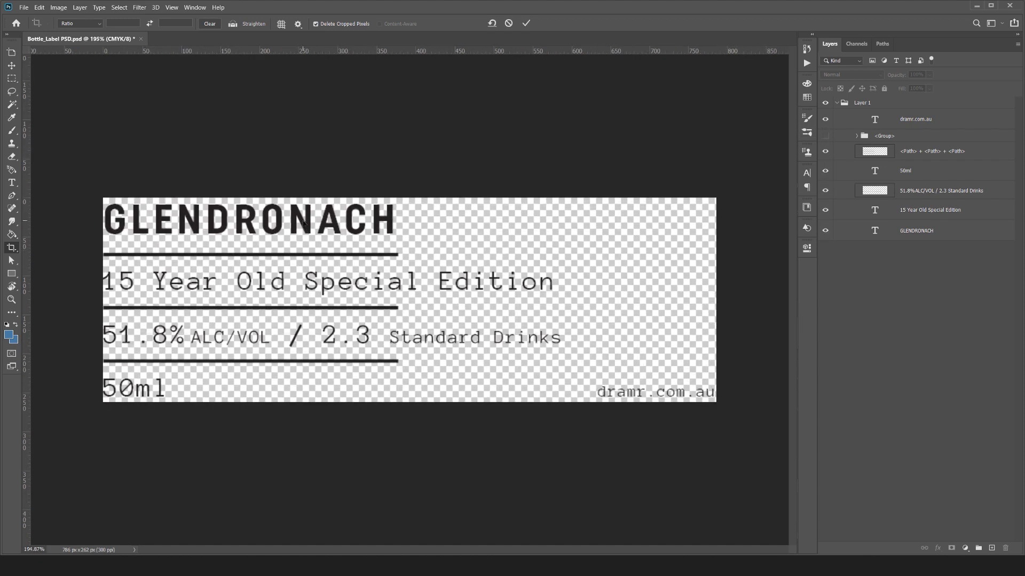
Replace the GLENDRONACH heading text with BOTTLE ONE and commit the edit
{"action": "left_click", "coordinate": [890, 118]}
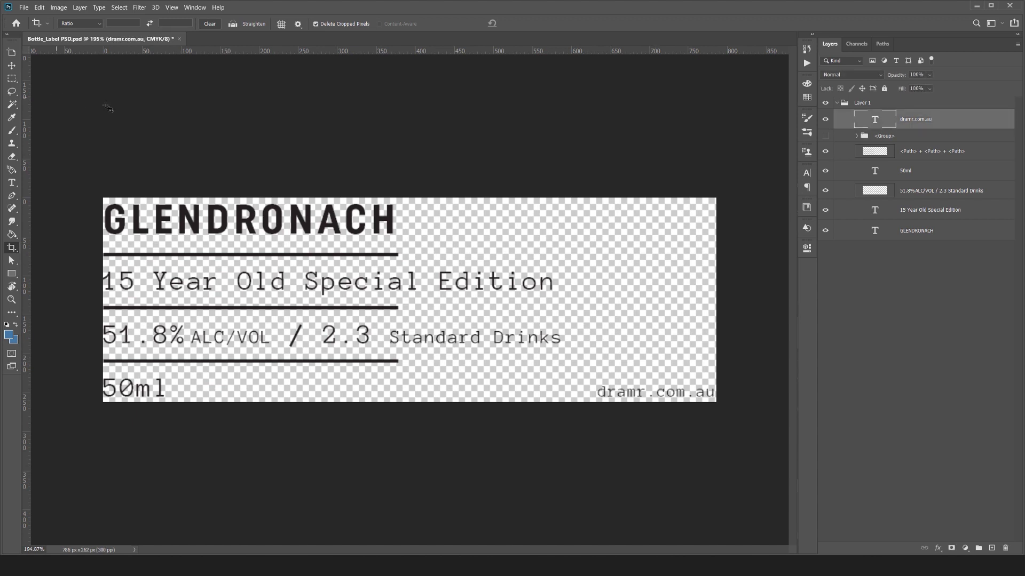
{"action": "key", "text": "t"}
{"action": "left_click", "coordinate": [131, 219]}
{"action": "left_click_drag", "start_coordinate": [131, 219], "coordinate": [155, 216]}
{"action": "type", "text": "dasffds"}
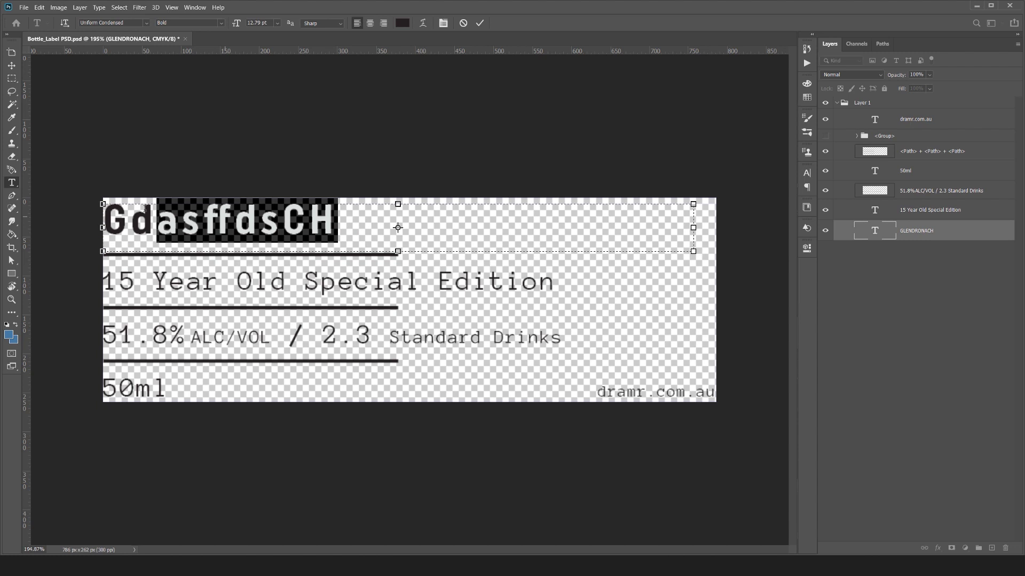
{"action": "left_click", "coordinate": [146, 208]}
{"action": "key", "text": "ctrl+a"}
{"action": "type", "text": "BOTT"}
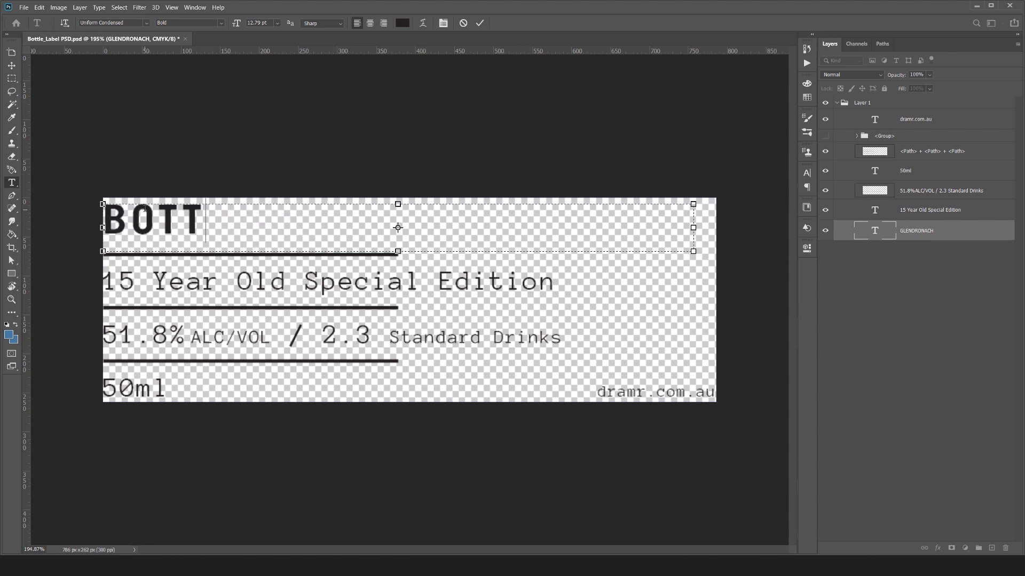
{"action": "type", "text": "LE ONE"}
{"action": "left_click_drag", "start_coordinate": [266, 220], "coordinate": [158, 220]}
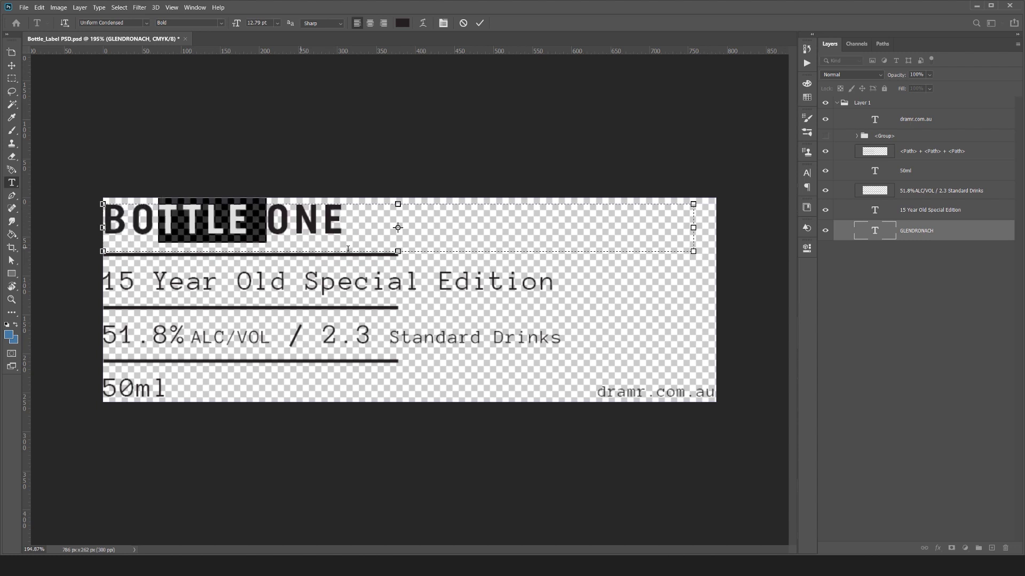
{"action": "left_click", "coordinate": [744, 278]}
Leave the edition line unchanged and move 15 Year Old Special Edition above the 51.8% layer
{"action": "left_click", "coordinate": [489, 288]}
{"action": "left_click_drag", "start_coordinate": [523, 283], "coordinate": [112, 291]}
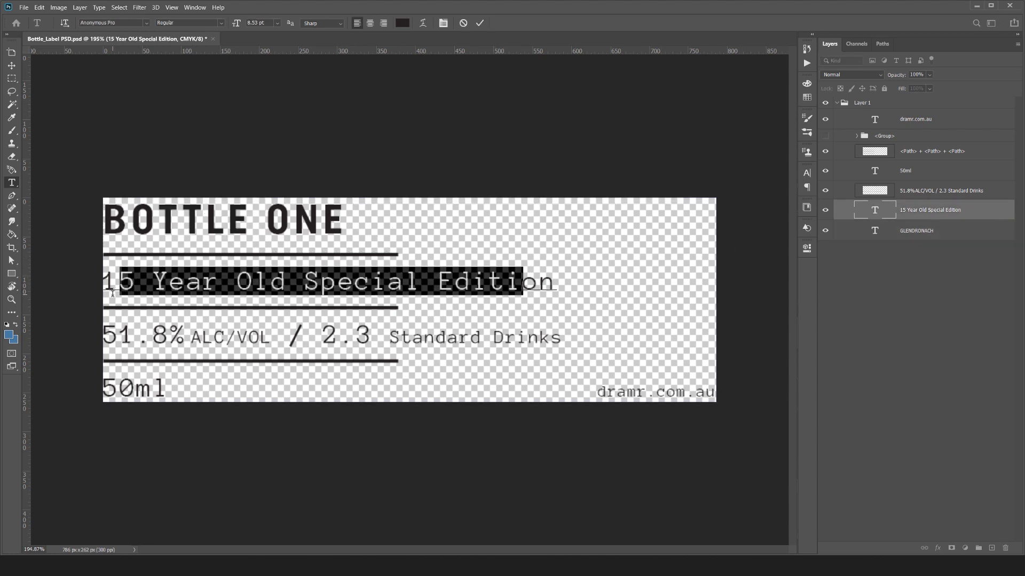
{"action": "type", "text": "ASFJJDFHJ"}
{"action": "key", "text": "ctrl+z"}
{"action": "key", "text": "Escape"}
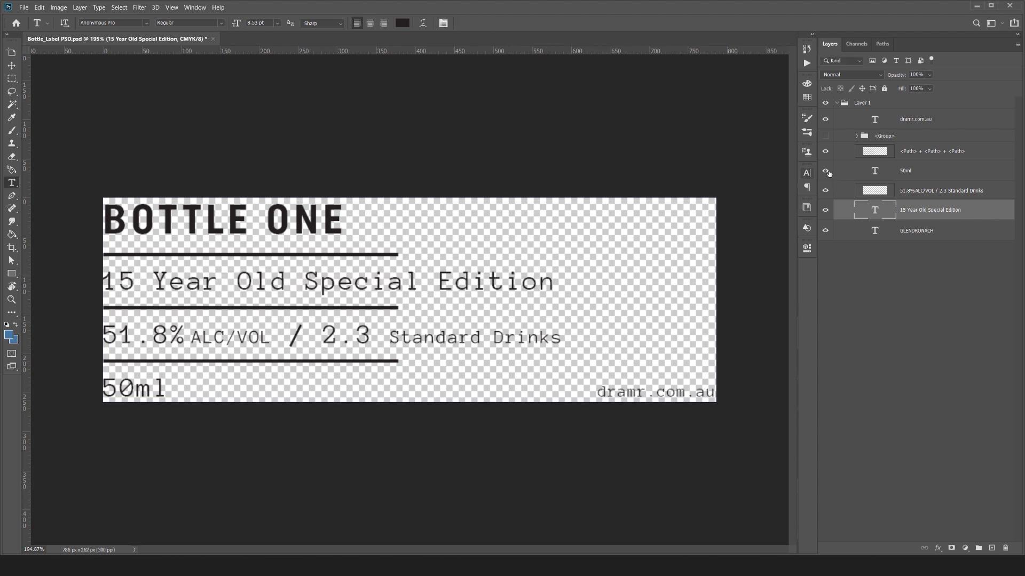
{"action": "left_click", "coordinate": [881, 172]}
{"action": "mouse_move", "coordinate": [878, 208]}
{"action": "left_mouse_down"}
{"action": "mouse_move", "coordinate": [882, 181]}
{"action": "mouse_move", "coordinate": [886, 205]}
{"action": "left_mouse_up"}
Move the rule-lines layer below the heading, make it visible, and convert it to a Smart Object
{"action": "left_click_drag", "start_coordinate": [886, 153], "coordinate": [886, 227]}
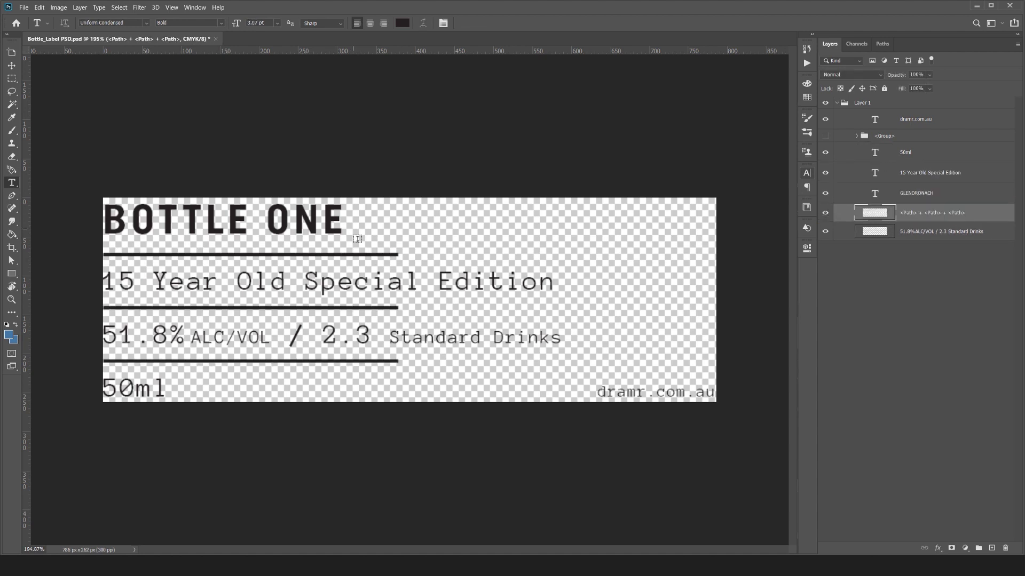
{"action": "left_click", "coordinate": [827, 213]}
{"action": "right_click", "coordinate": [982, 219]}
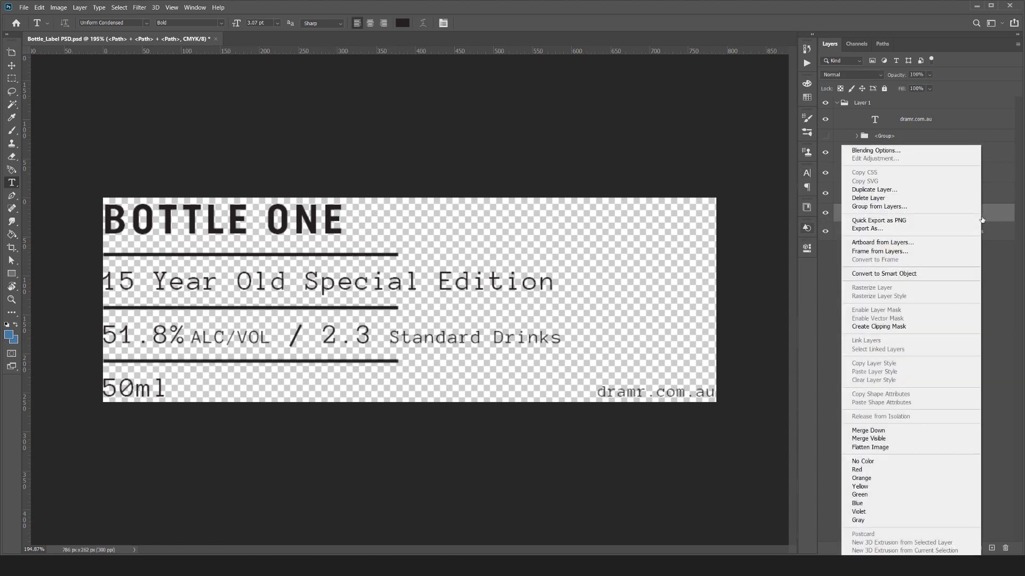
{"action": "left_click", "coordinate": [914, 274]}
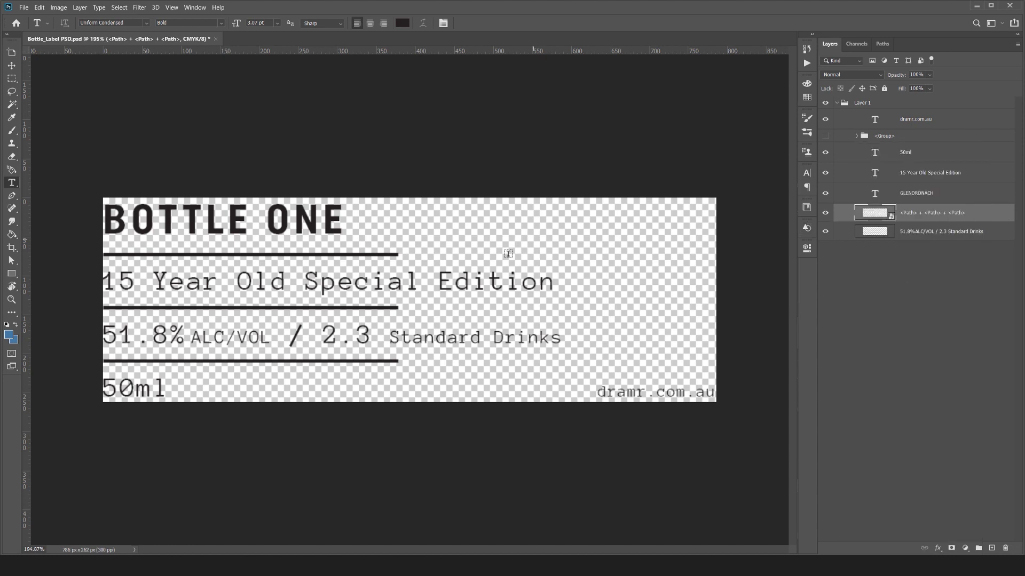
Stretch the rule lines with Free Transform, then undo to restore their original length
{"action": "key", "text": "ctrl+t"}
{"action": "left_click_drag", "start_coordinate": [399, 253], "coordinate": [660, 243]}
{"action": "key", "text": "Return"}
{"action": "key", "text": "t"}
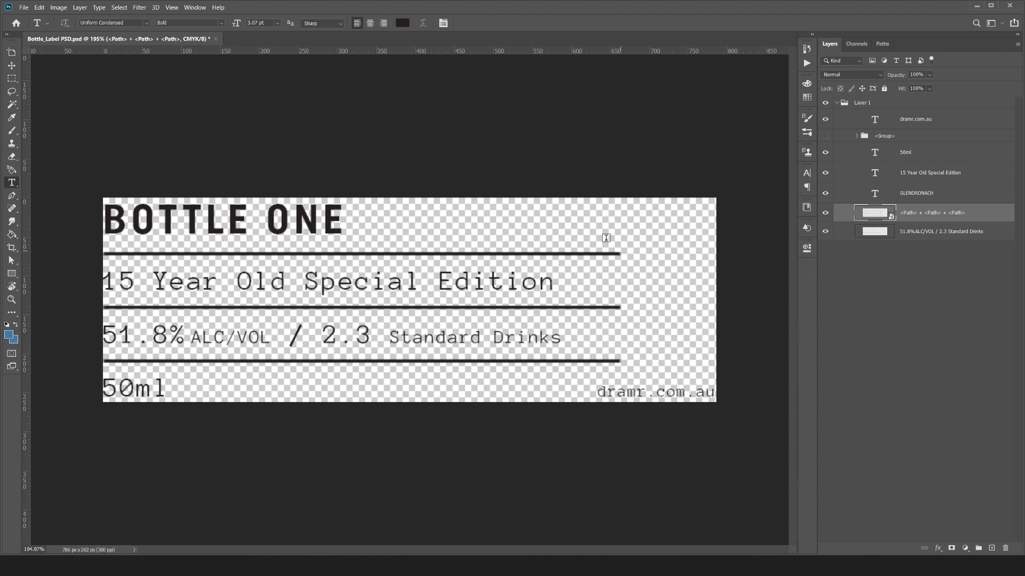
{"action": "scroll", "coordinate": [606, 237], "scroll_direction": "up", "scroll_amount": 3}
{"action": "scroll", "coordinate": [404, 230], "scroll_direction": "down", "scroll_amount": 4}
{"action": "key", "text": "ctrl+z"}
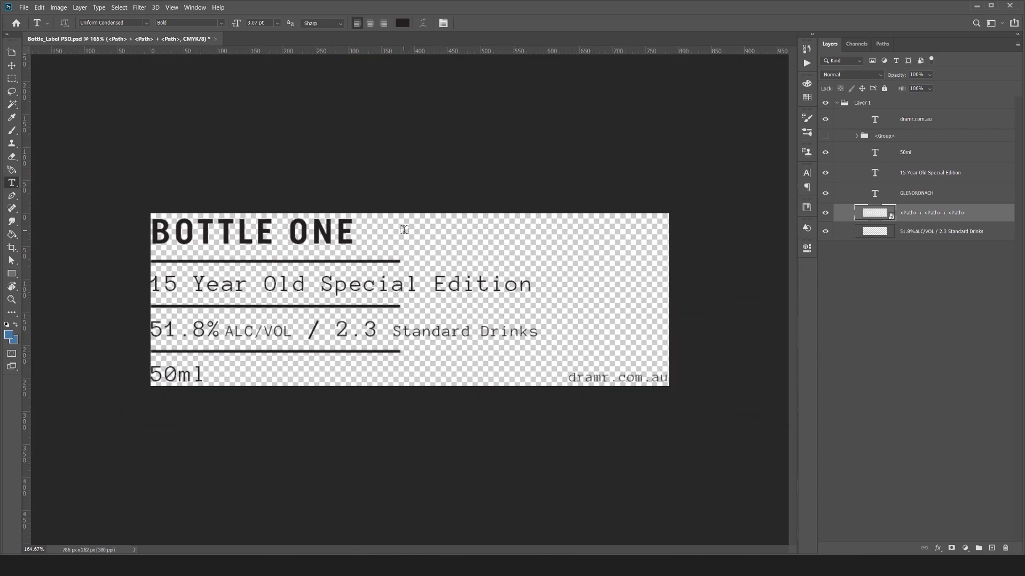
{"action": "scroll", "coordinate": [404, 229], "scroll_direction": "up", "scroll_amount": 2}
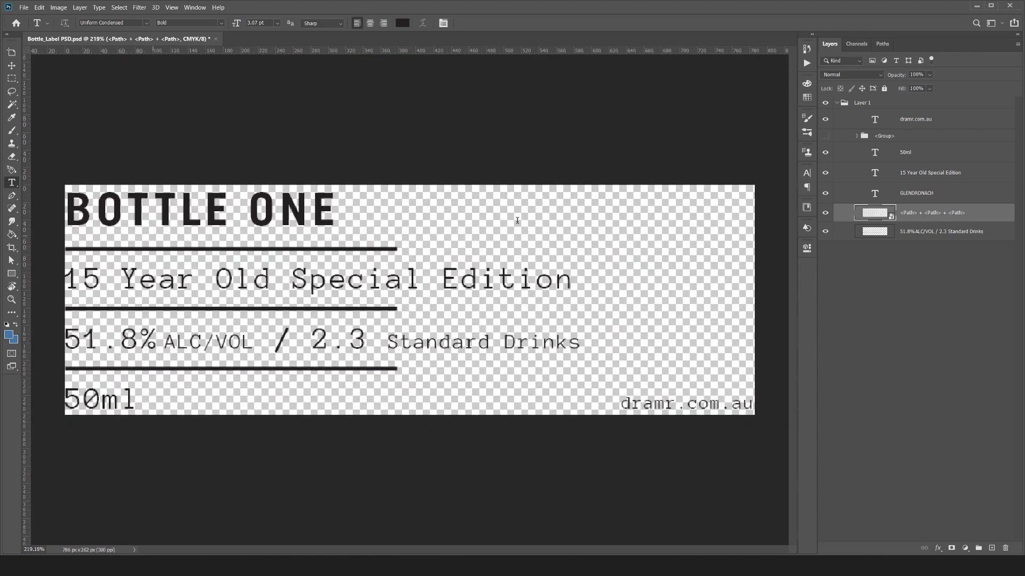
{"action": "left_click", "coordinate": [12, 64]}
{"action": "scroll", "coordinate": [236, 336], "scroll_direction": "up", "scroll_amount": 2}
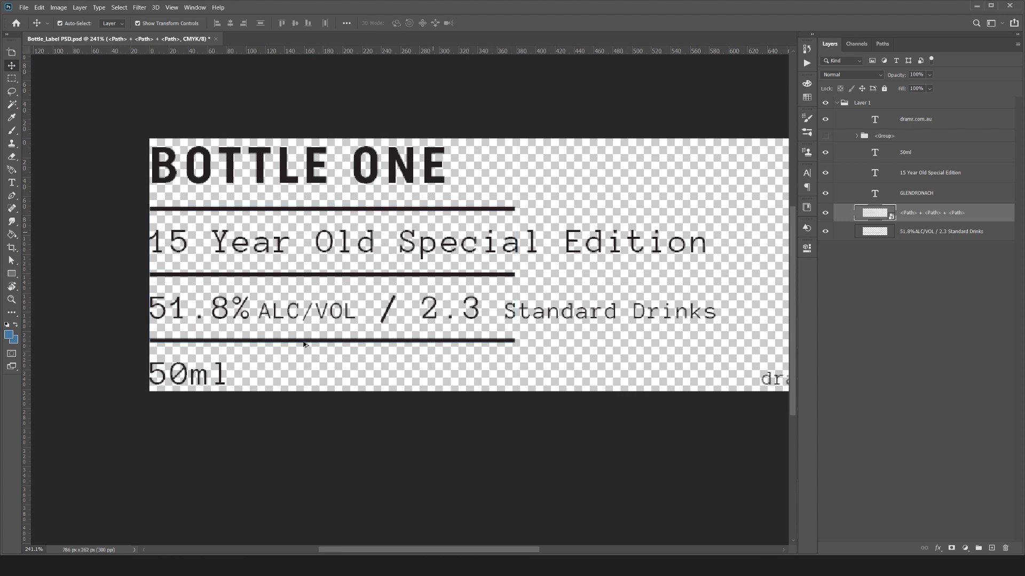
{"action": "left_click", "coordinate": [304, 344]}
{"action": "scroll", "coordinate": [304, 344], "scroll_direction": "up", "scroll_amount": 3}
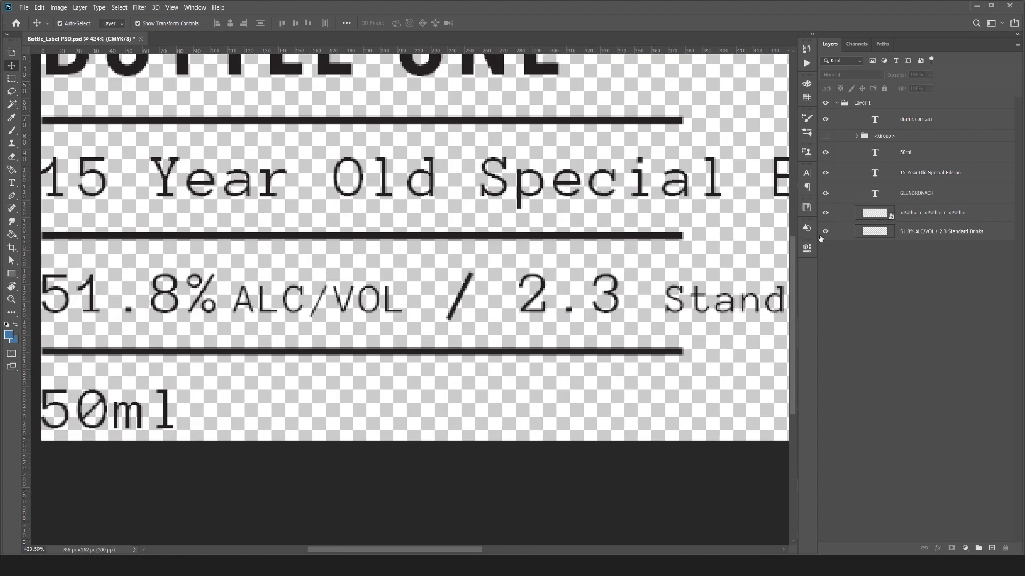
{"action": "left_click", "coordinate": [825, 231]}
{"action": "scroll", "coordinate": [618, 274], "scroll_direction": "down", "scroll_amount": 2}
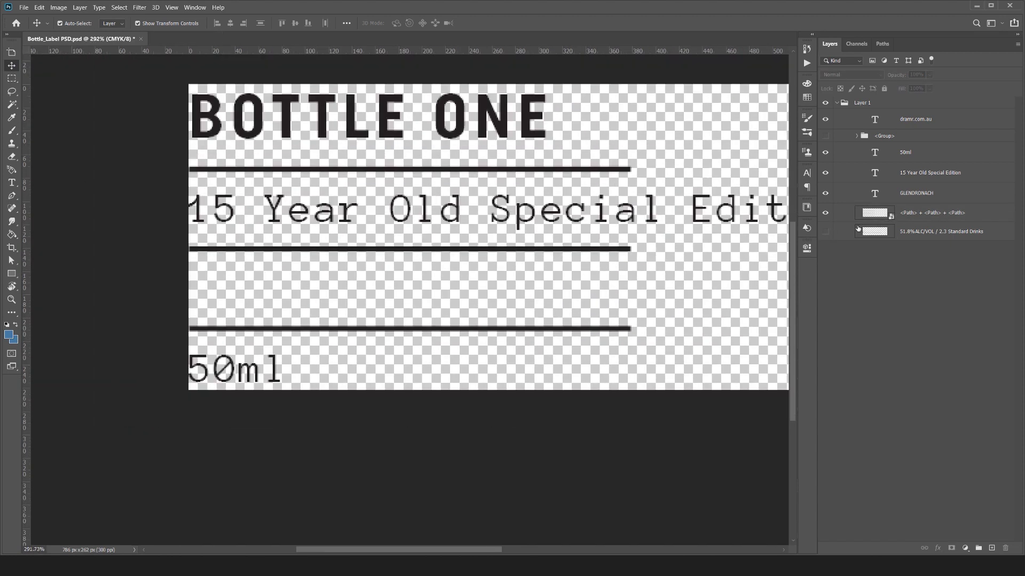
{"action": "left_click", "coordinate": [825, 231]}
{"action": "right_click", "coordinate": [907, 236]}
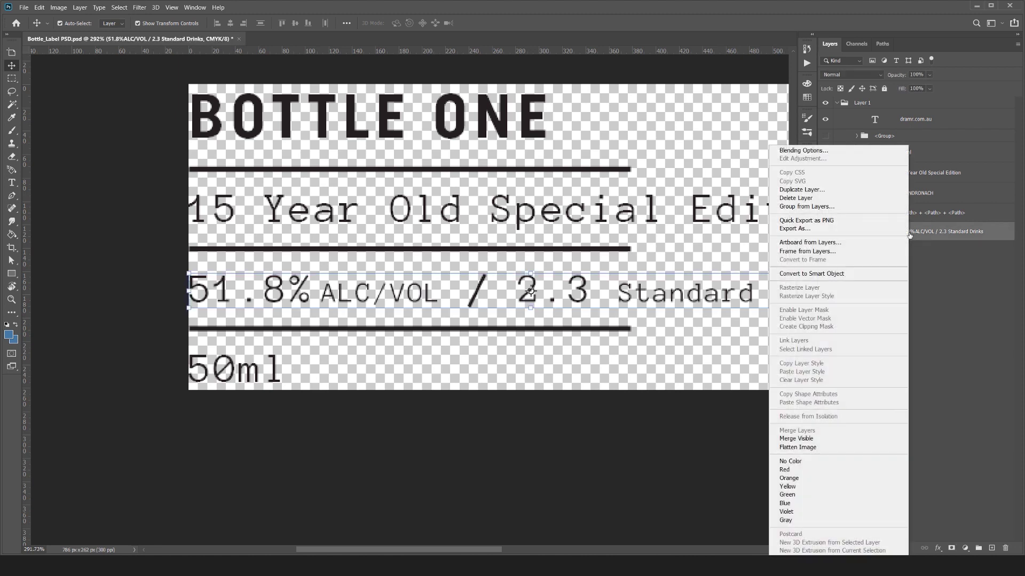
{"action": "left_click", "coordinate": [703, 247]}
{"action": "scroll", "coordinate": [340, 302], "scroll_direction": "up", "scroll_amount": 2}
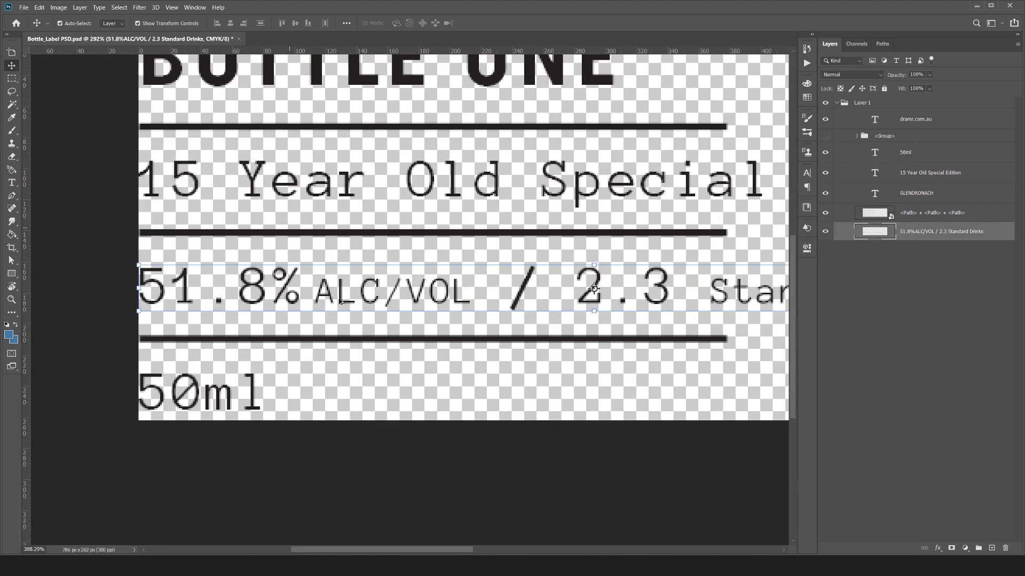
{"action": "scroll", "coordinate": [337, 289], "scroll_direction": "up", "scroll_amount": 1}
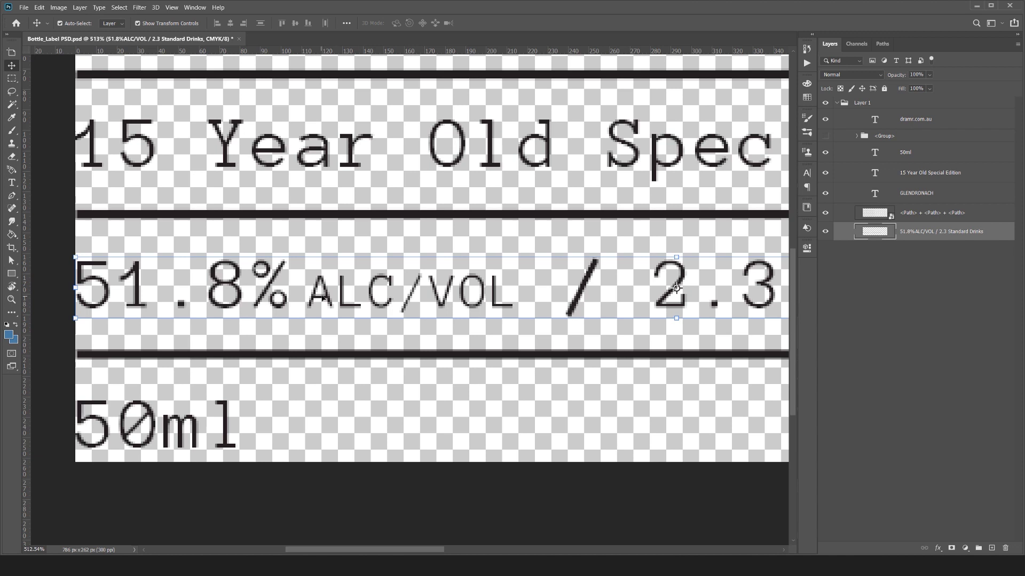
{"action": "scroll", "coordinate": [322, 297], "scroll_direction": "down", "scroll_amount": 3}
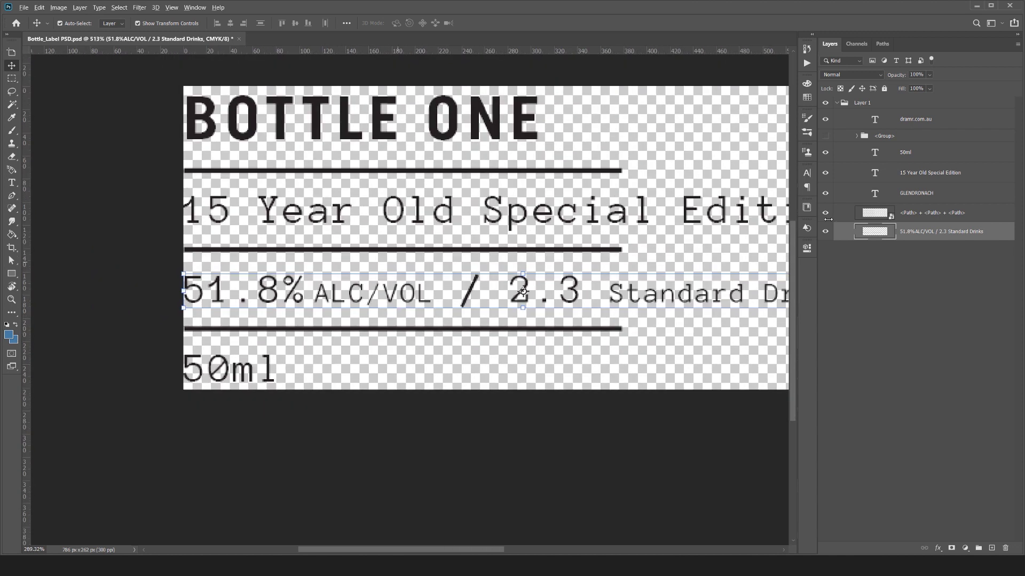
{"action": "right_click", "coordinate": [878, 231]}
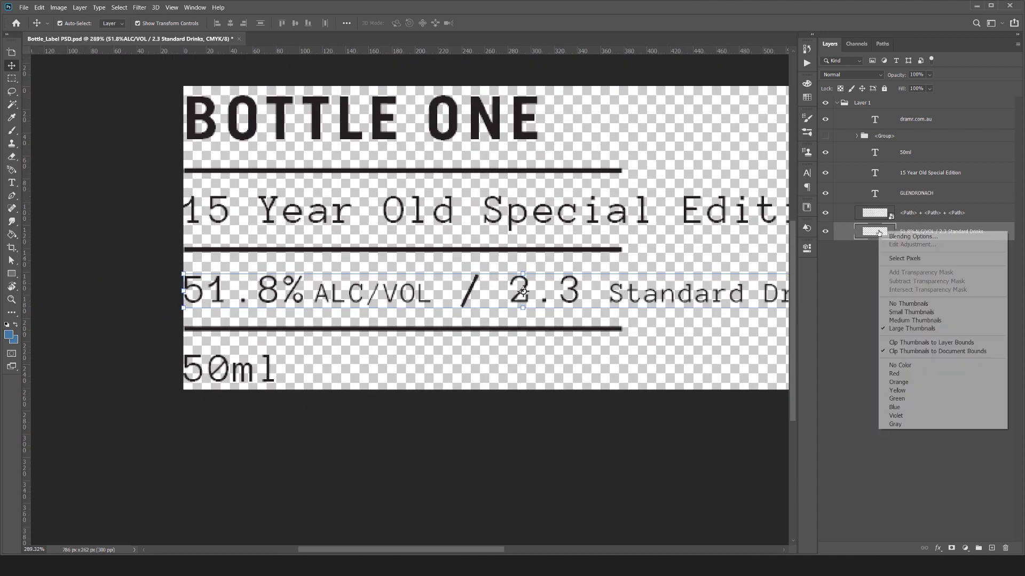
{"action": "left_click", "coordinate": [838, 261]}
{"action": "scroll", "coordinate": [455, 254], "scroll_direction": "down", "scroll_amount": 2}
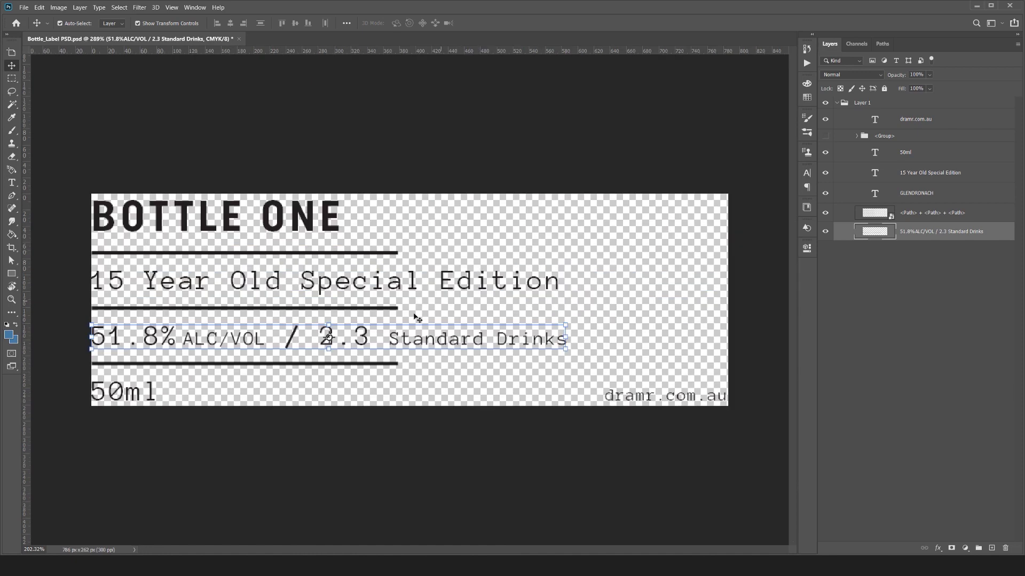
In Illustrator, inspect the characters of the 51.8% ALC/VOL text line
{"action": "left_click", "coordinate": [416, 342]}
{"action": "key", "text": "alt+Tab"}
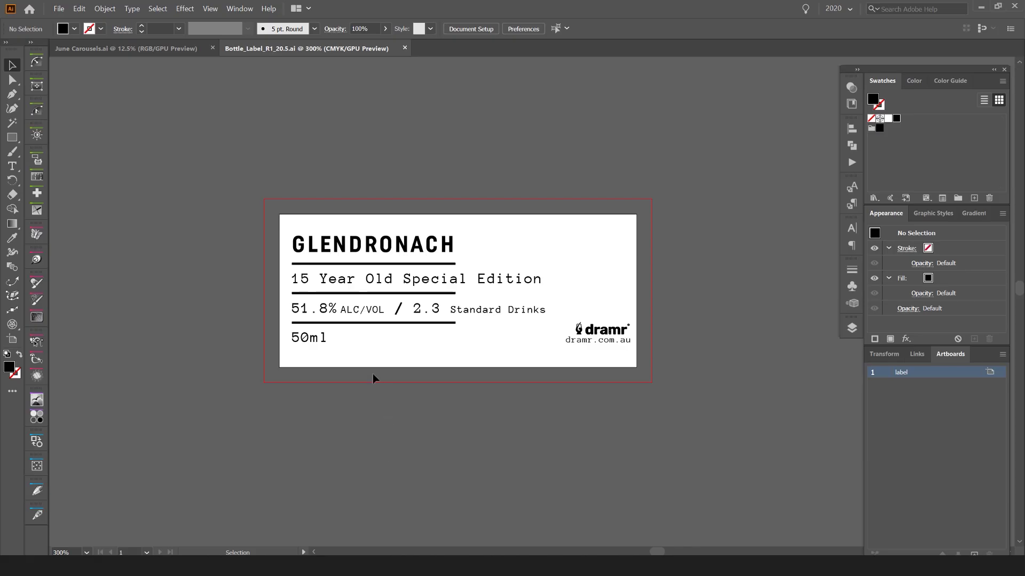
{"action": "double_click", "coordinate": [383, 311]}
{"action": "scroll", "coordinate": [435, 180], "scroll_direction": "up", "scroll_amount": 2}
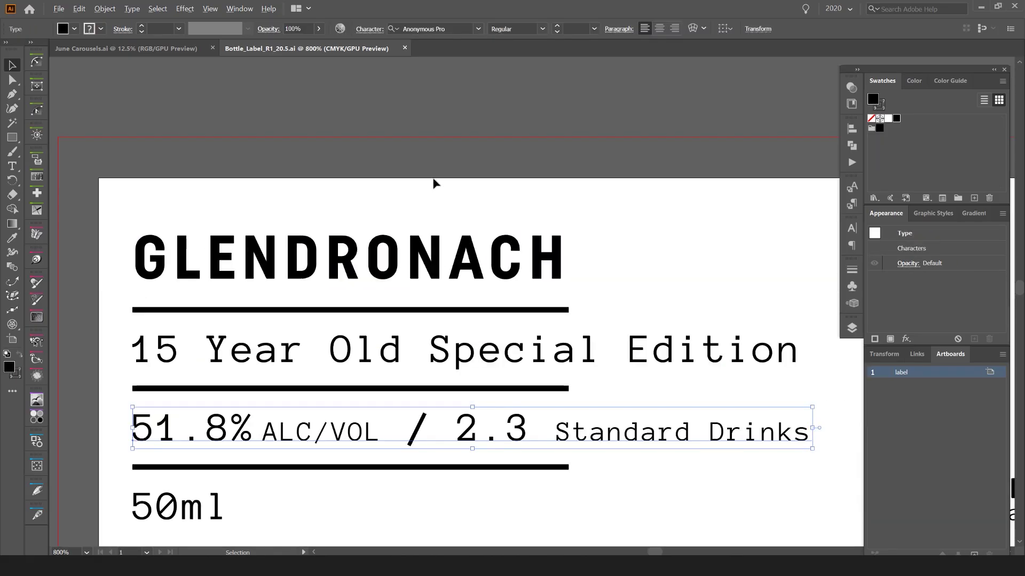
{"action": "left_click_drag", "start_coordinate": [261, 416], "coordinate": [184, 416]}
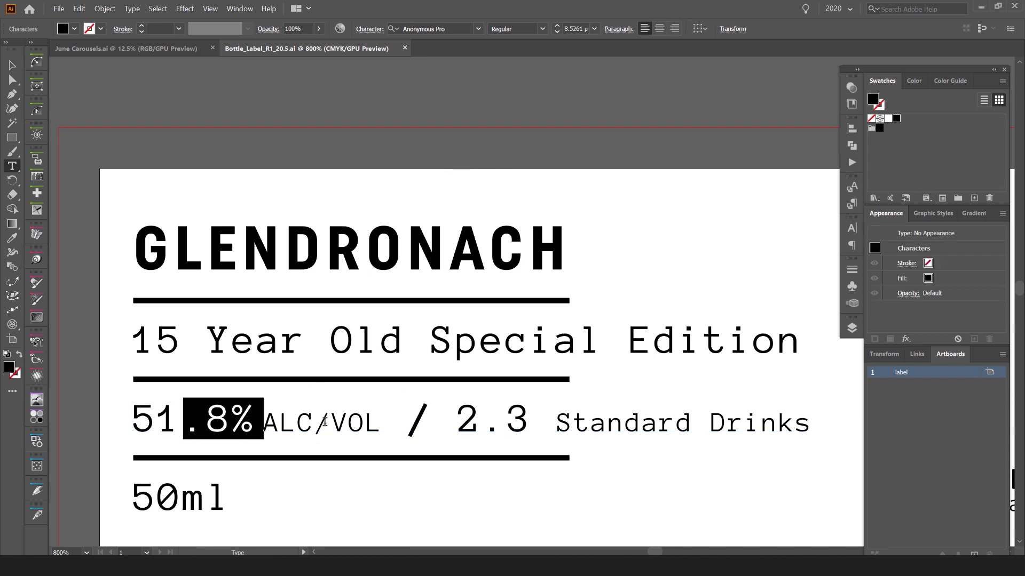
{"action": "left_click_drag", "start_coordinate": [297, 419], "coordinate": [349, 419]}
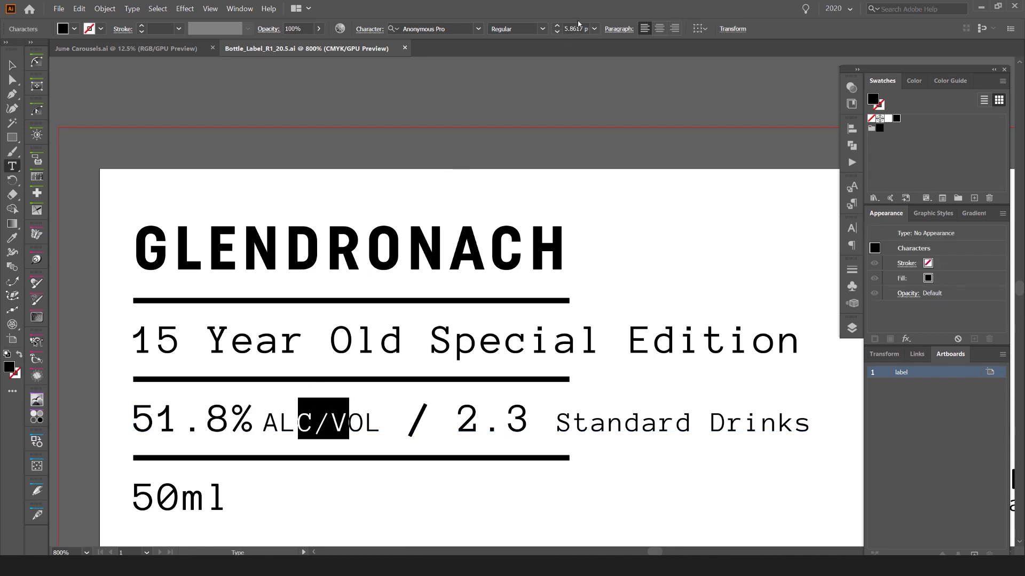
{"action": "left_click", "coordinate": [326, 422], "text": "ctrl"}
{"action": "scroll", "coordinate": [256, 273], "scroll_direction": "down", "scroll_amount": 2}
{"action": "key", "text": "v"}
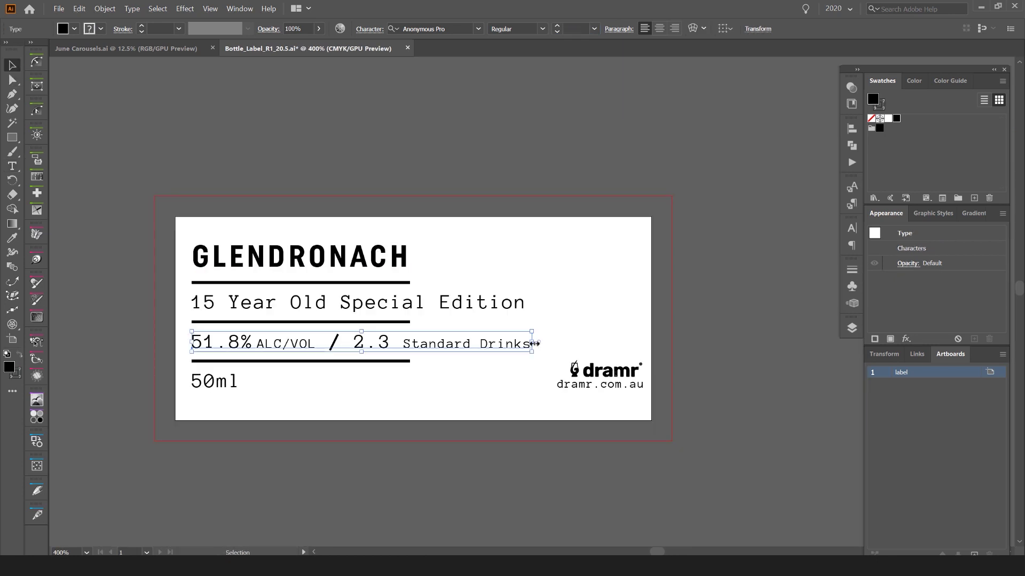
{"action": "left_click_drag", "start_coordinate": [645, 329], "coordinate": [644, 328]}
Undo, enlarge the Illustrator artboard view, and deselect the ALC/VOL text
{"action": "key", "text": "ctrl+z"}
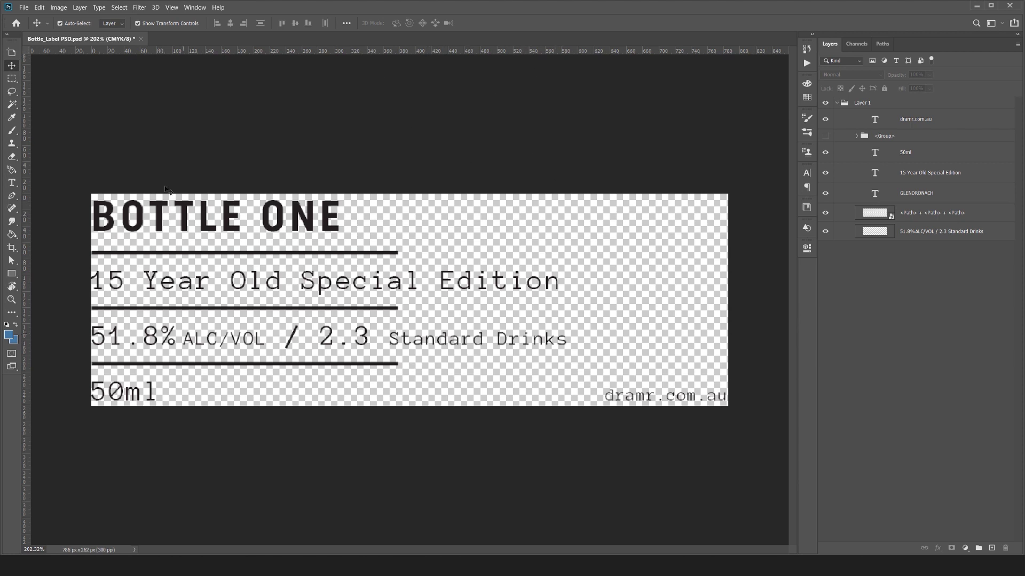
{"action": "key", "text": "alt+Tab"}
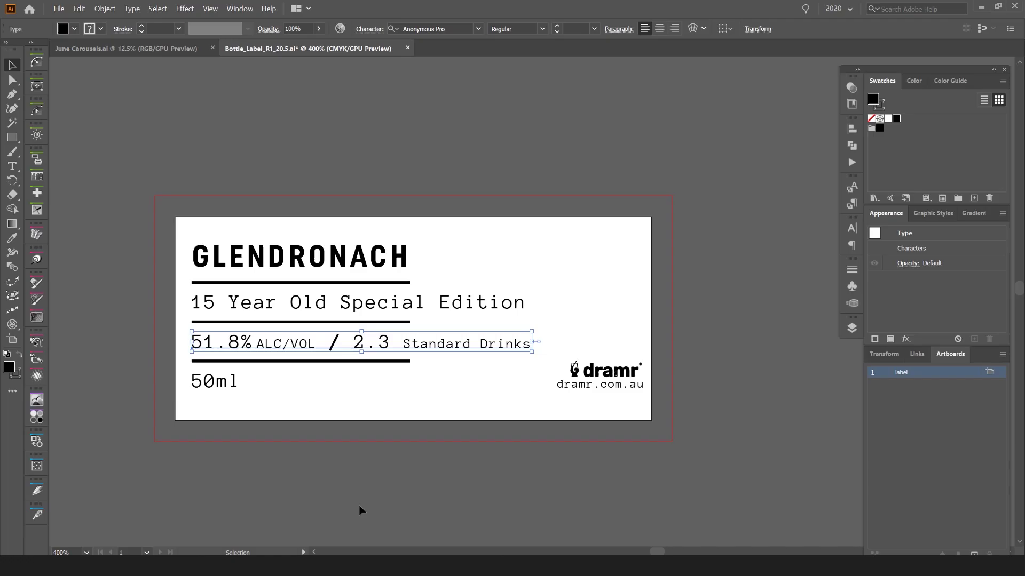
{"action": "key", "text": "ctrl+equal"}
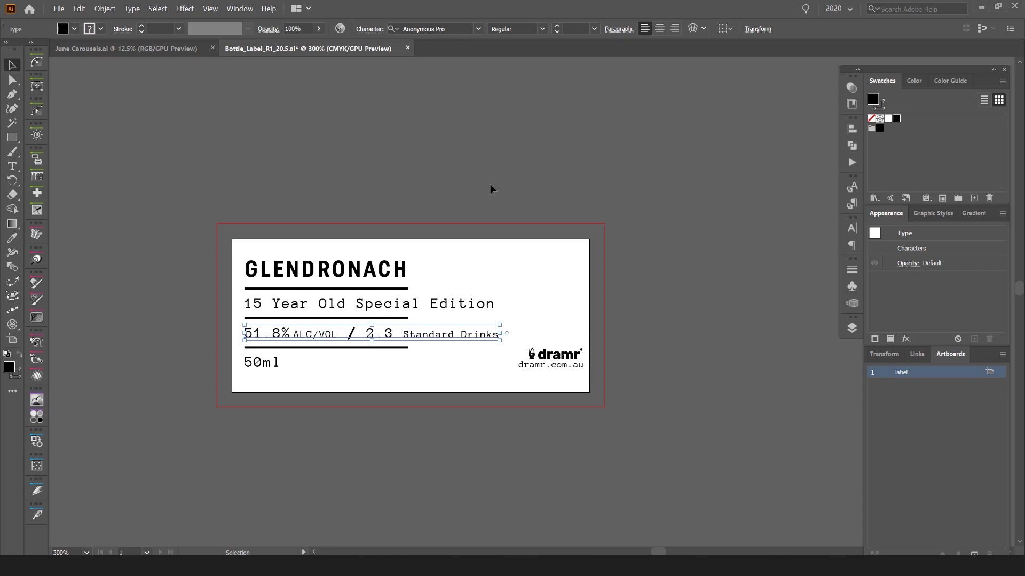
{"action": "left_click", "coordinate": [483, 391]}
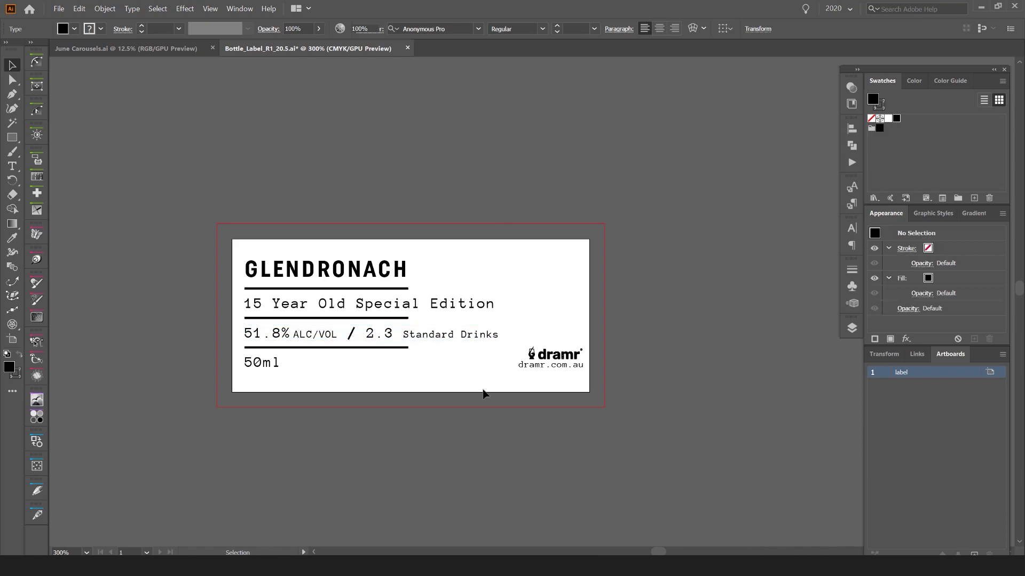
In Photoshop, select the BOTTLE ONE heading, hide its bounding box, then deselect it
{"action": "key", "text": "alt+Tab"}
{"action": "scroll", "coordinate": [318, 196], "scroll_direction": "up", "scroll_amount": 2}
{"action": "left_click", "coordinate": [319, 195]}
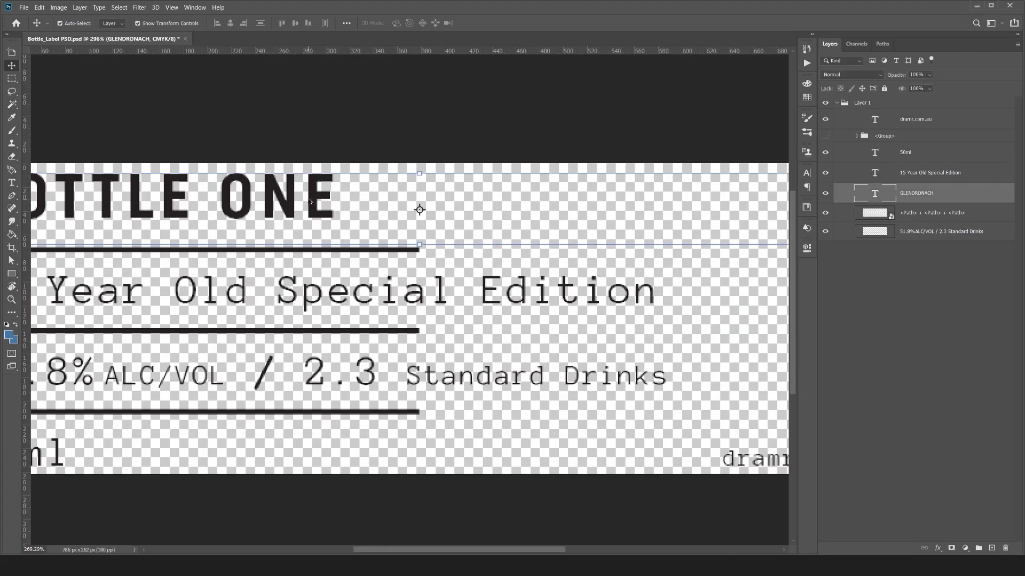
{"action": "scroll", "coordinate": [315, 197], "scroll_direction": "down", "scroll_amount": 3}
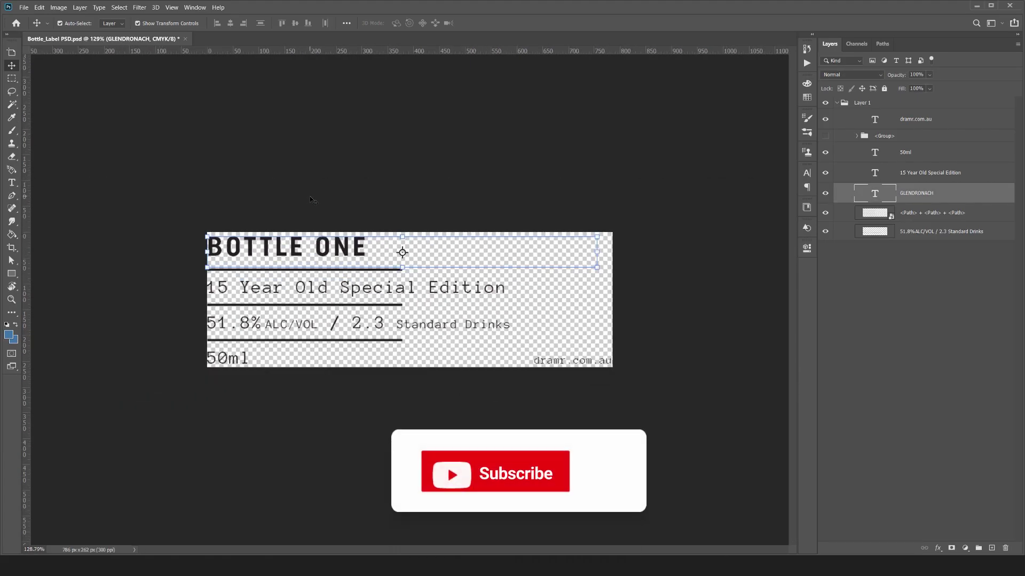
{"action": "key", "text": "ctrl+h"}
{"action": "left_click", "coordinate": [437, 139]}
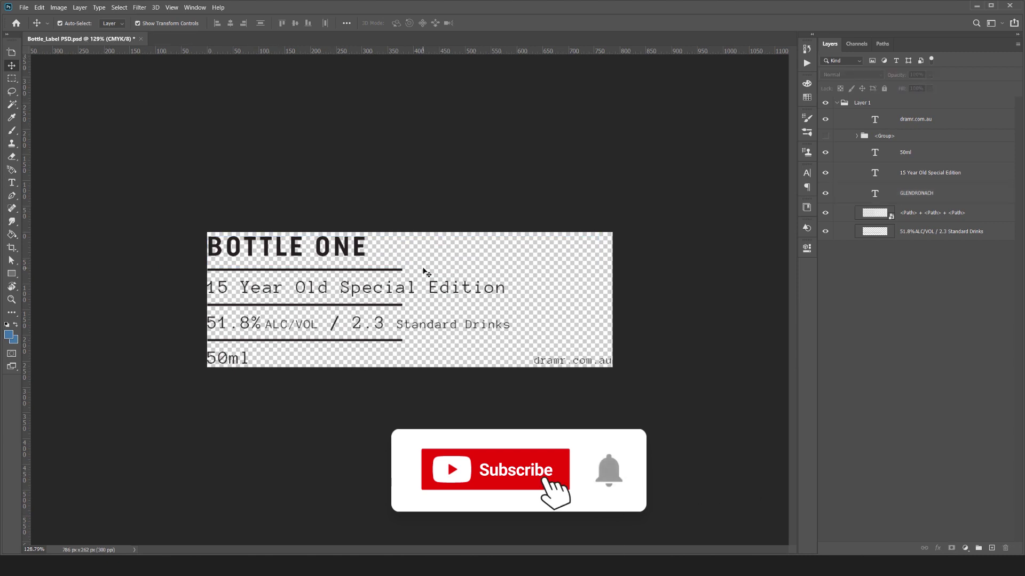